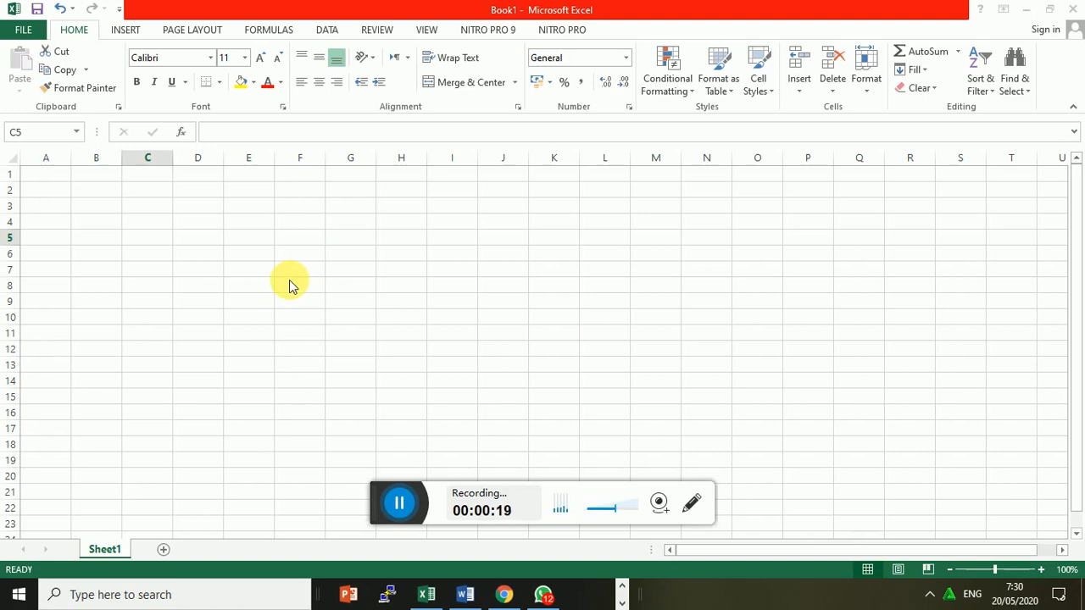
{"action": "left_click", "coordinate": [221, 225]}
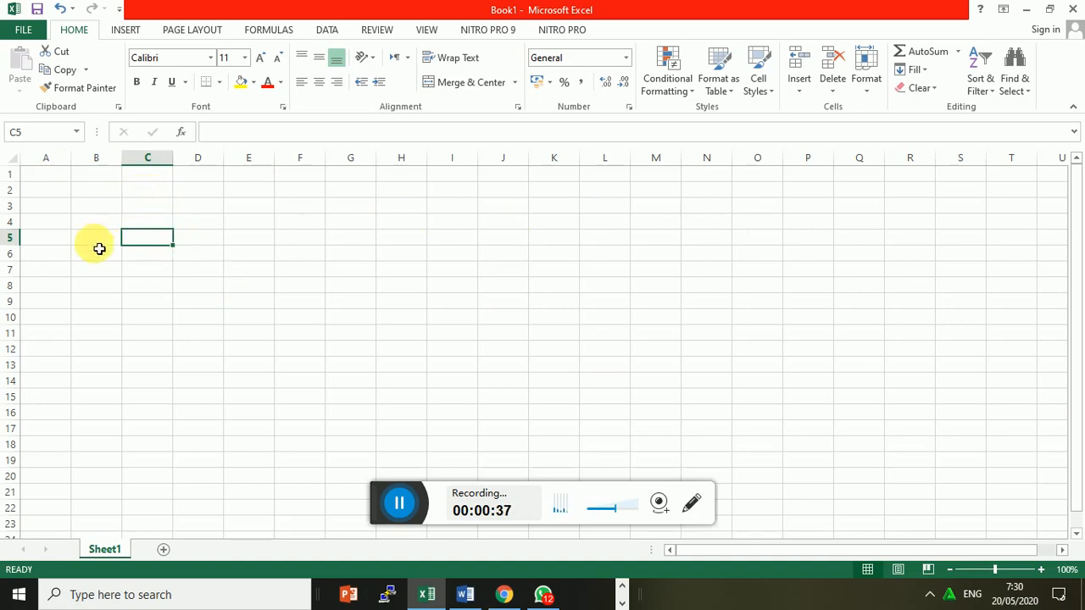
{"action": "left_click", "coordinate": [162, 269]}
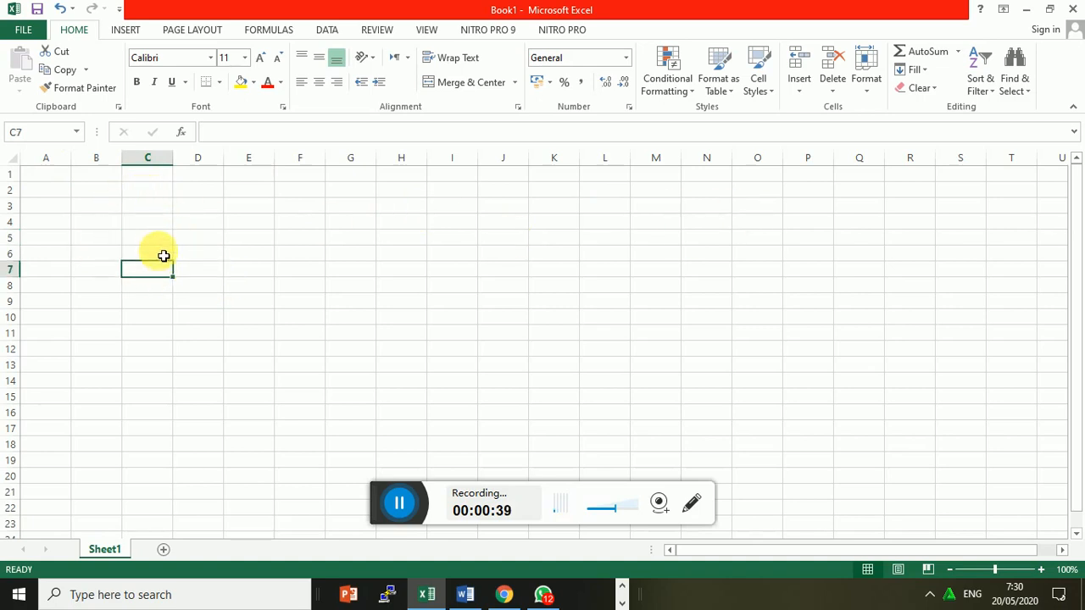
{"action": "left_click", "coordinate": [166, 239]}
{"action": "left_click", "coordinate": [242, 235]}
{"action": "left_click", "coordinate": [366, 255]}
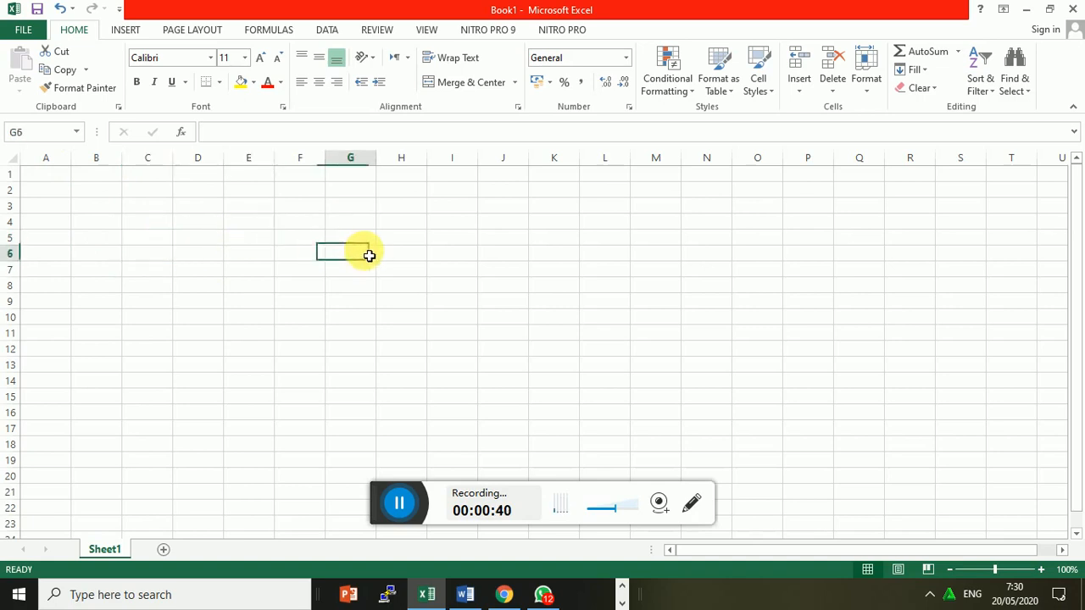
{"action": "left_click", "coordinate": [161, 252]}
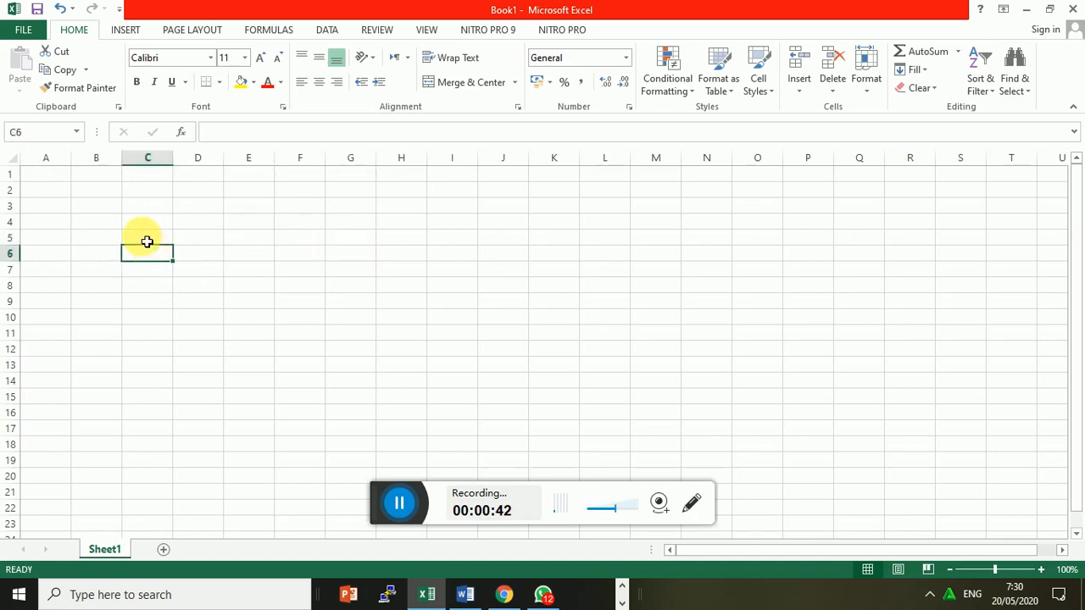
{"action": "left_click", "coordinate": [95, 250]}
{"action": "left_click", "coordinate": [105, 225]}
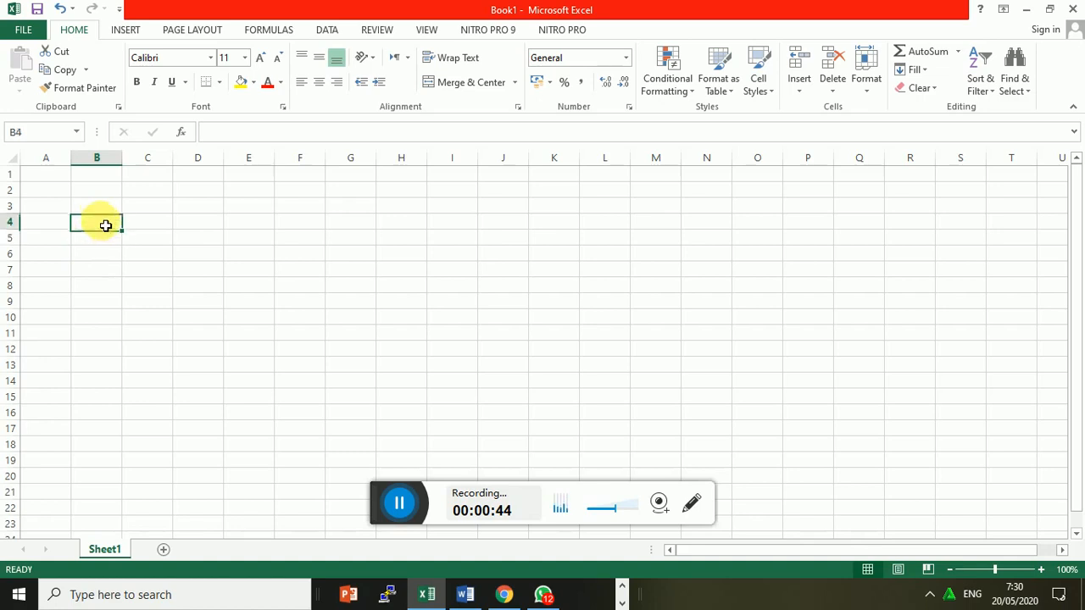
Step: Enter the column headers No in cell B5 and Nama in cell C5
{"action": "left_click", "coordinate": [105, 239]}
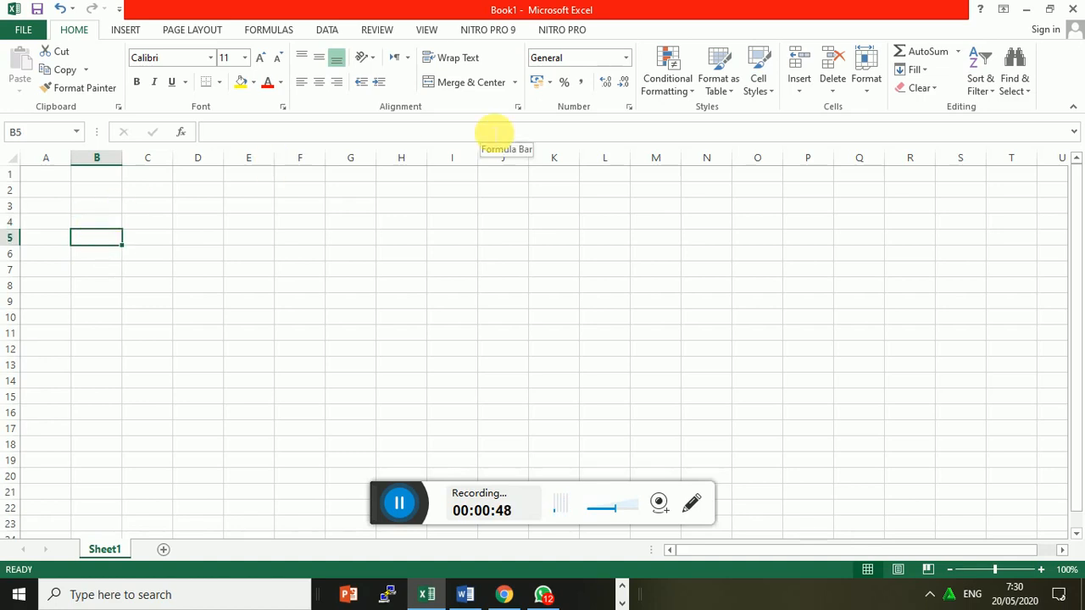
{"action": "type", "text": "no"}
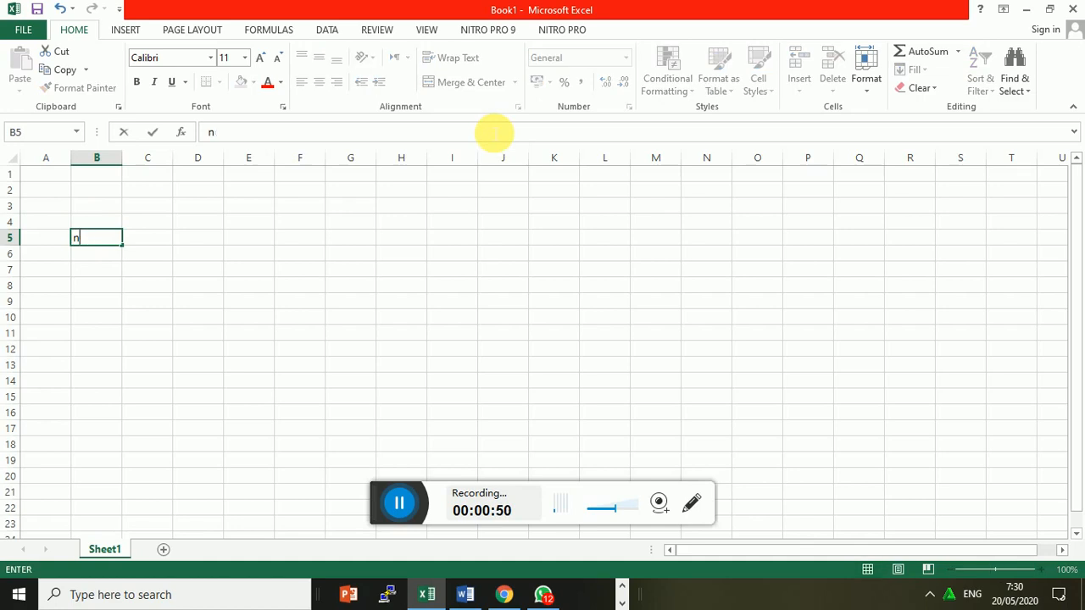
{"action": "key", "text": "BackSpace"}
{"action": "key", "text": "Tab"}
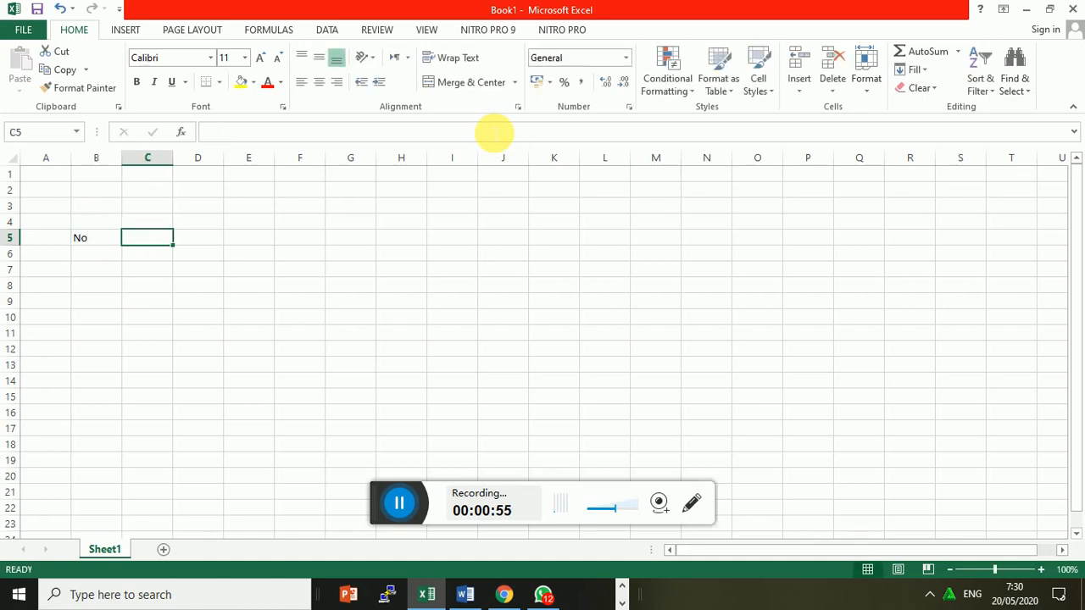
{"action": "type", "text": "N"}
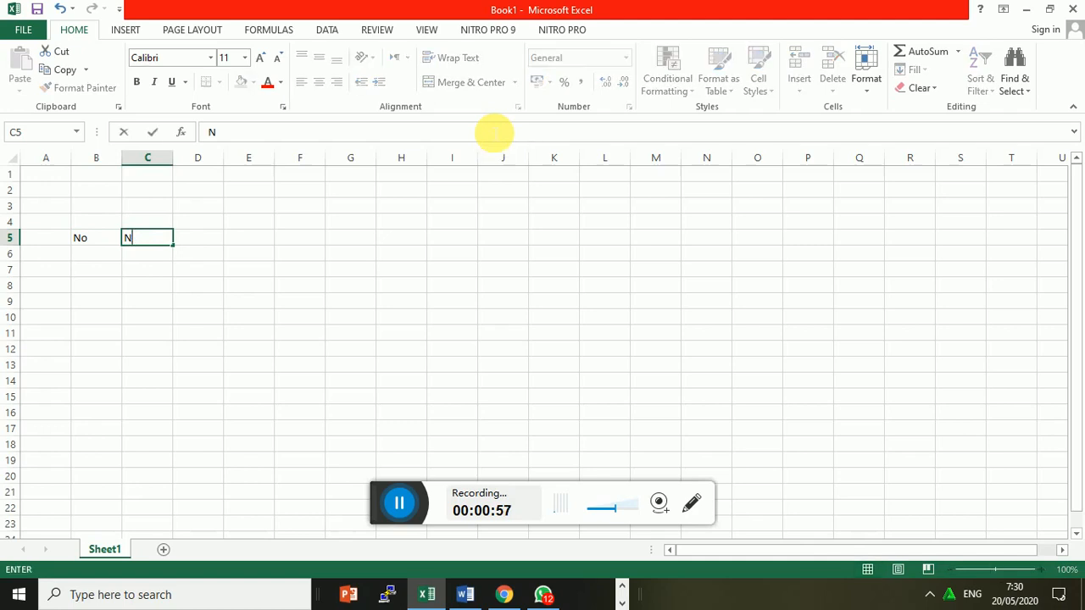
{"action": "type", "text": "ama"}
{"action": "key", "text": "Tab"}
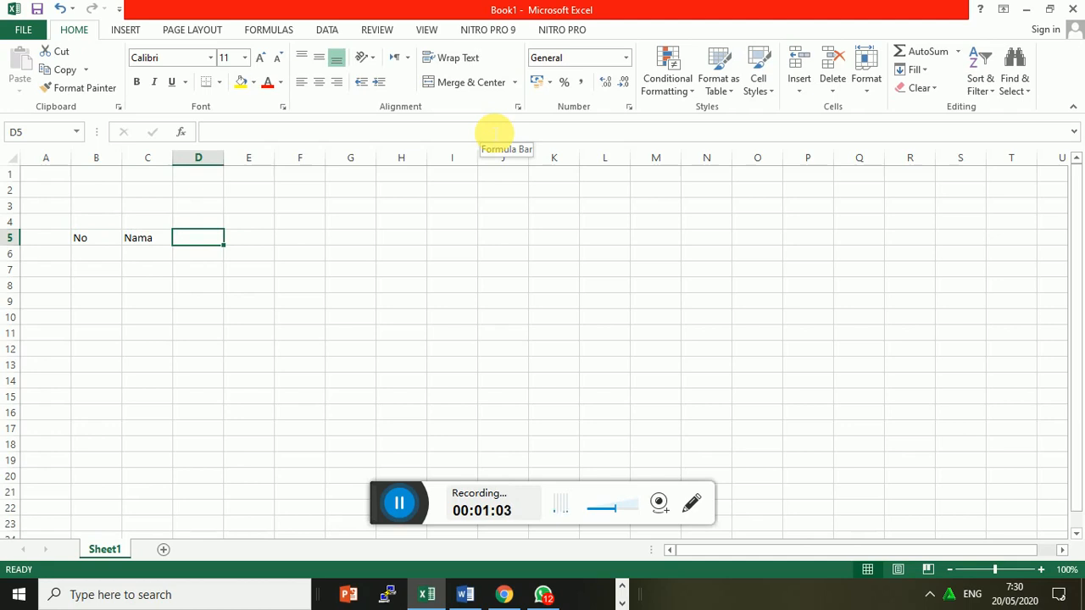
Step: Continue the header row with tugas in D5, uts in E5 and uas in F5
{"action": "type", "text": "tugas"}
{"action": "key", "text": "Tab"}
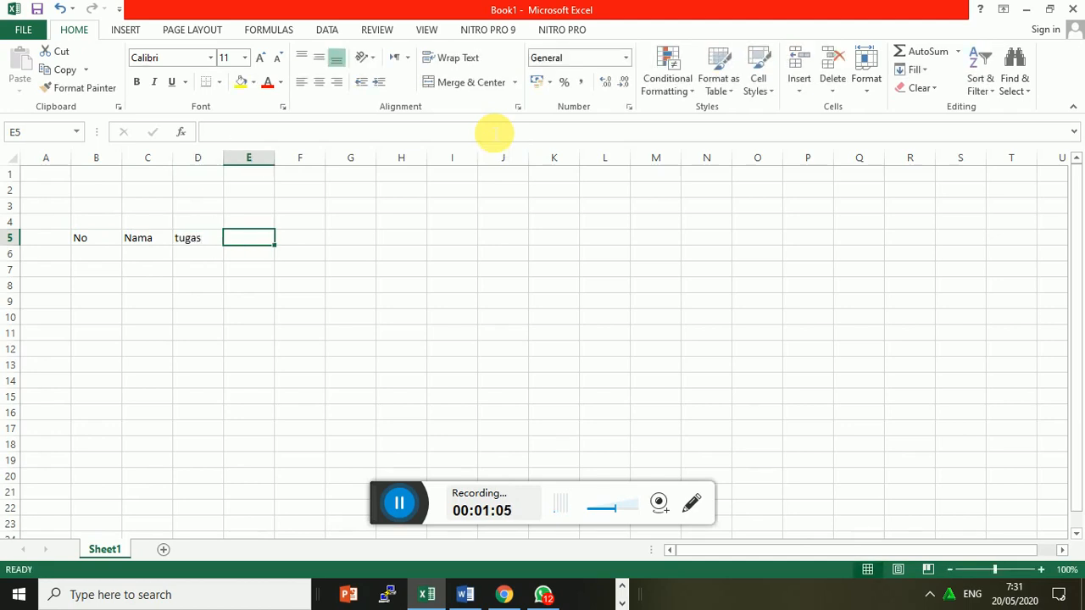
{"action": "type", "text": "uts"}
{"action": "key", "text": "Tab"}
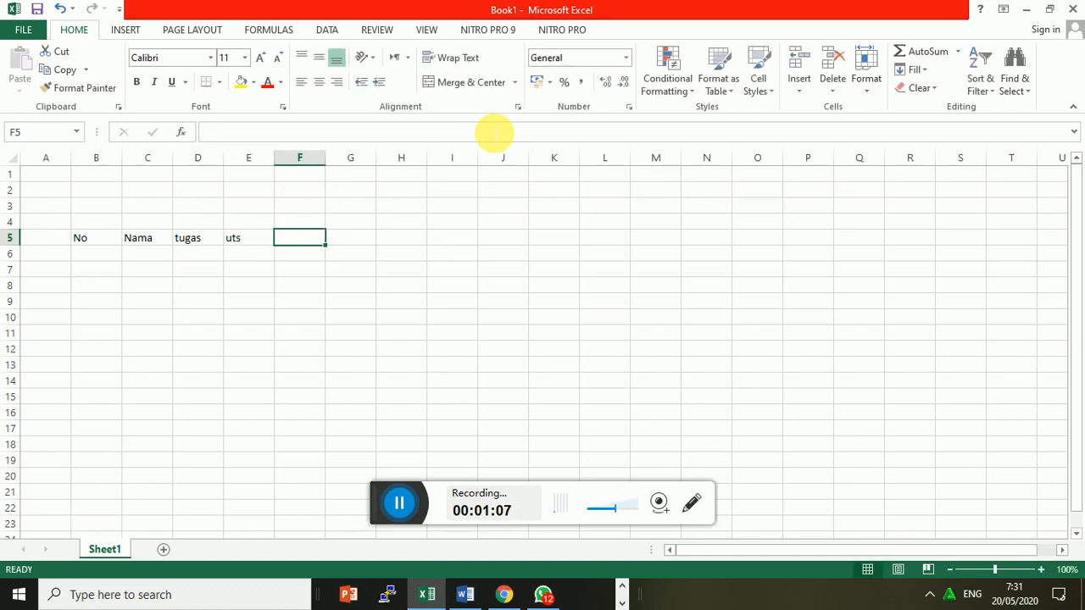
{"action": "type", "text": "uas"}
{"action": "key", "text": "Return"}
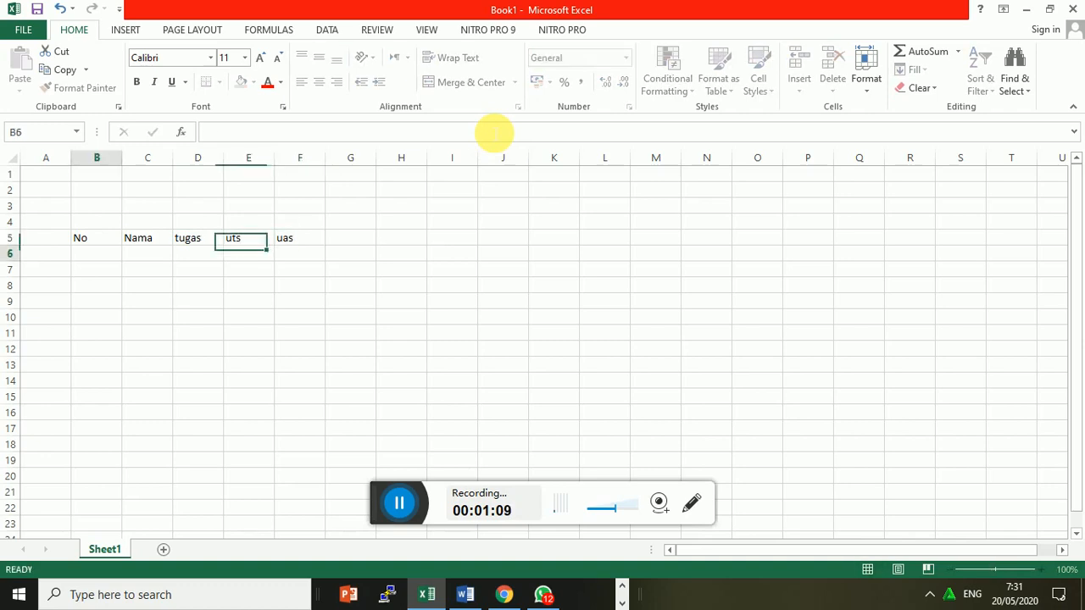
Step: Start the numbering under the No header with 1 in B6 and 2 in B7
{"action": "type", "text": "1"}
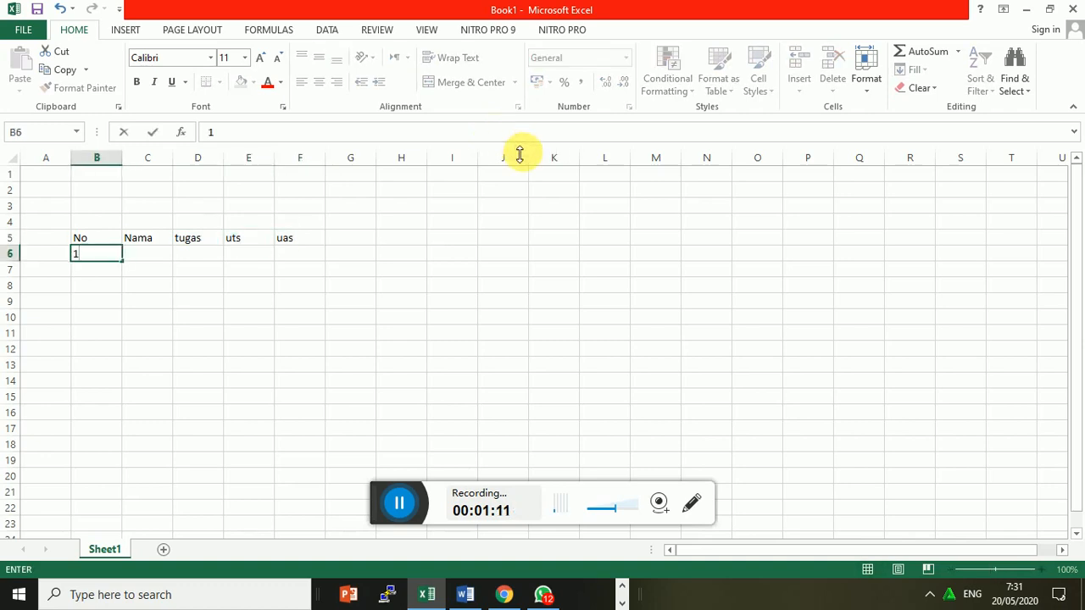
{"action": "key", "text": "Return"}
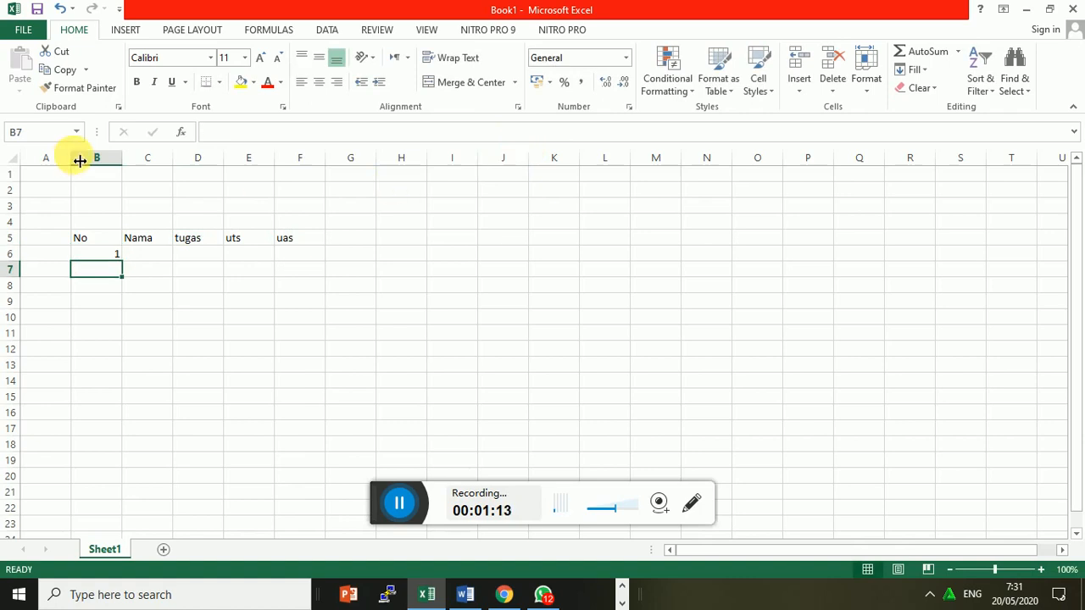
{"action": "type", "text": "2"}
{"action": "key", "text": "Return"}
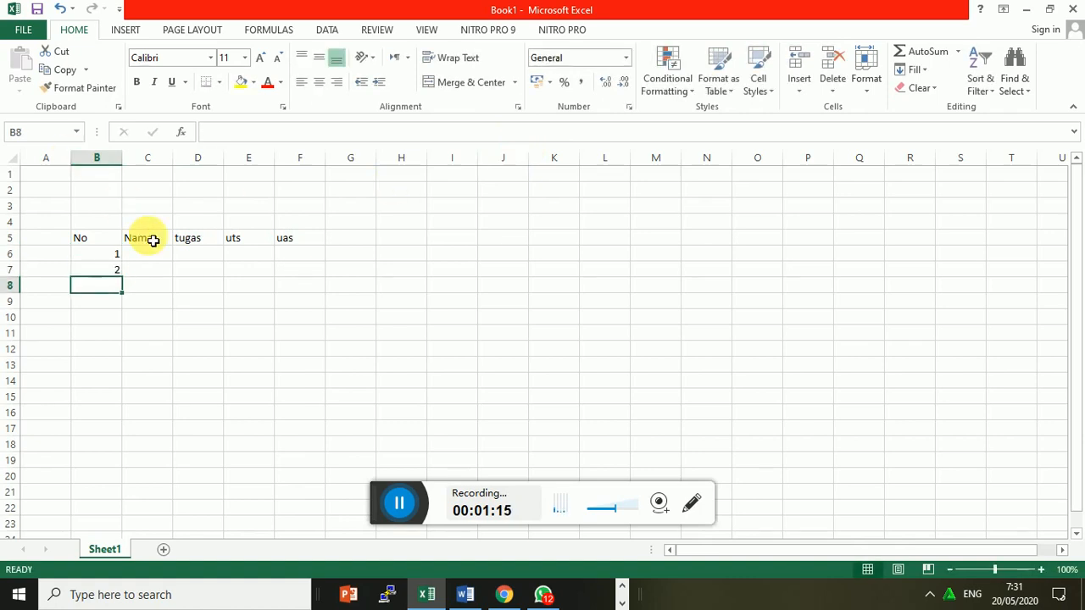
Step: Extend the number series from B6:B7 down to row 15 so it runs from 1 to 10
{"action": "left_click", "coordinate": [112, 261]}
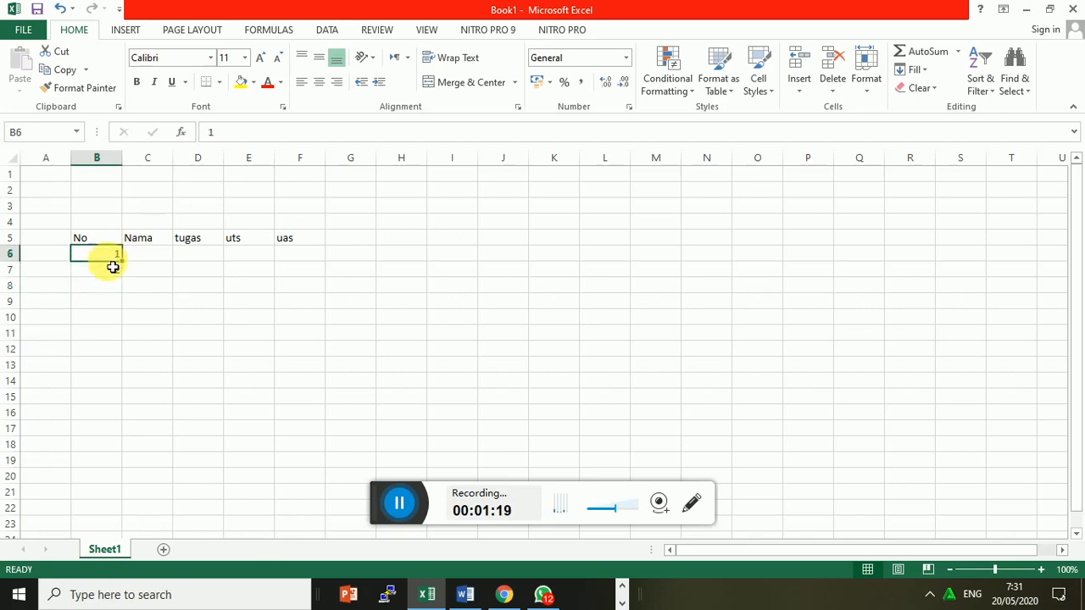
{"action": "left_click_drag", "start_coordinate": [107, 264], "coordinate": [107, 279]}
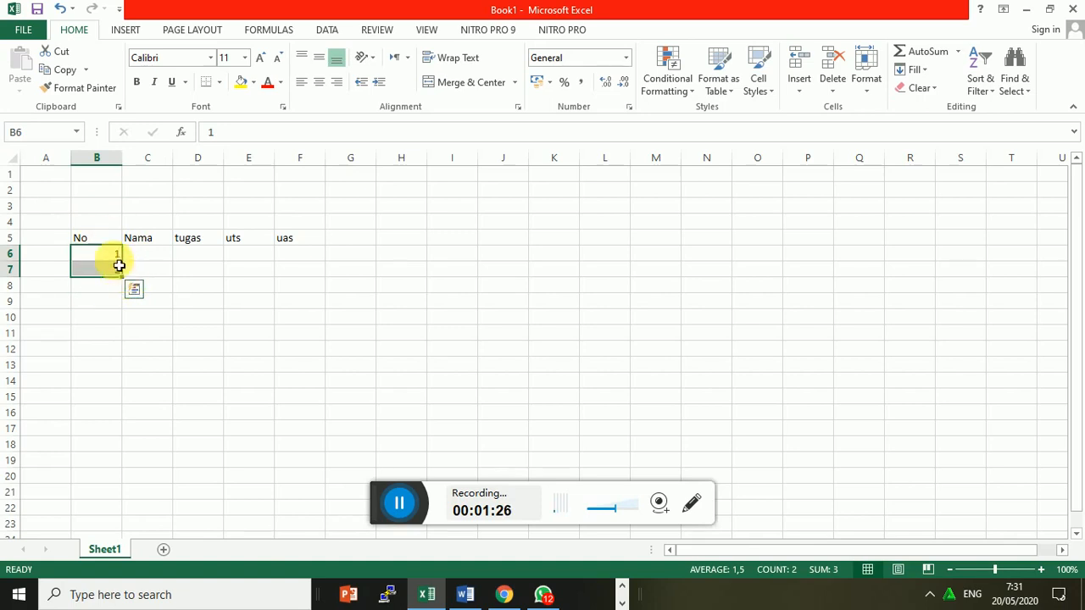
{"action": "left_click", "coordinate": [110, 259]}
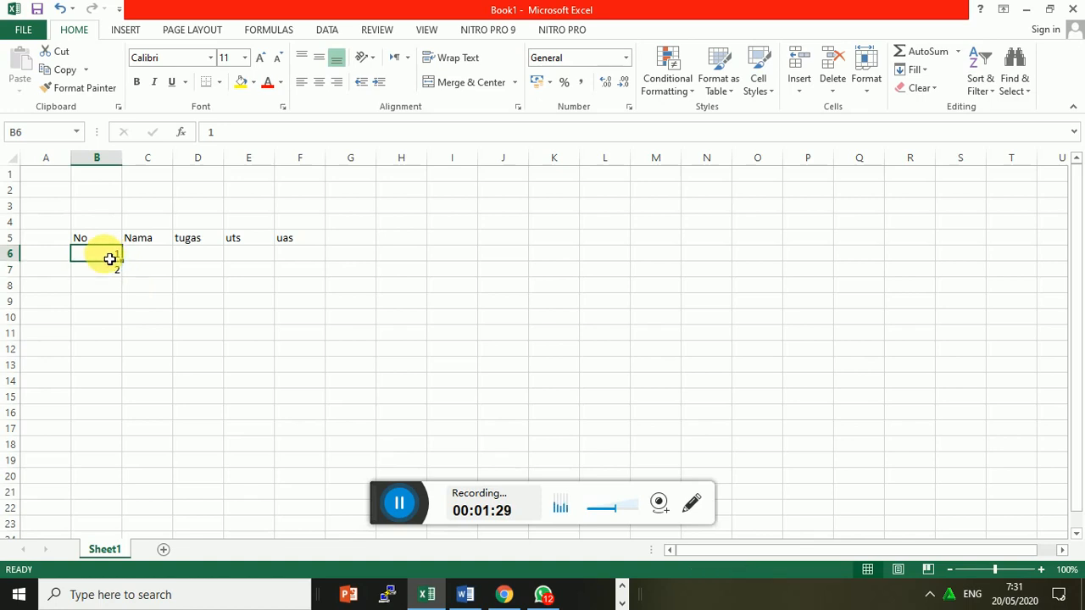
{"action": "left_click", "coordinate": [106, 266]}
{"action": "left_click_drag", "start_coordinate": [106, 255], "coordinate": [103, 271]}
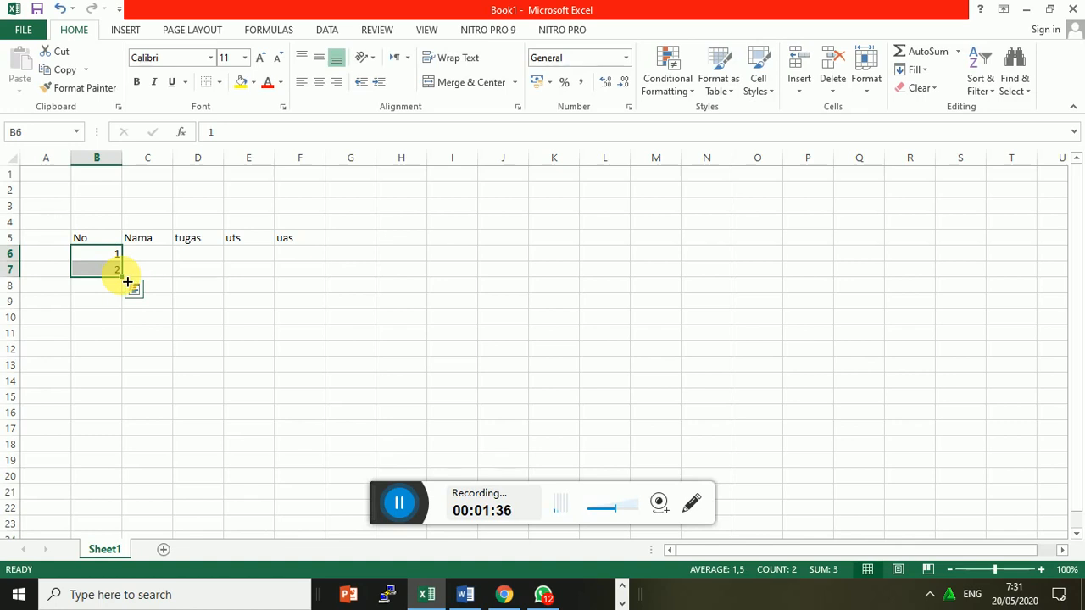
{"action": "left_click_drag", "start_coordinate": [127, 281], "coordinate": [142, 406]}
Step: Widen the Nama column slightly to make room for the names
{"action": "left_click", "coordinate": [158, 255]}
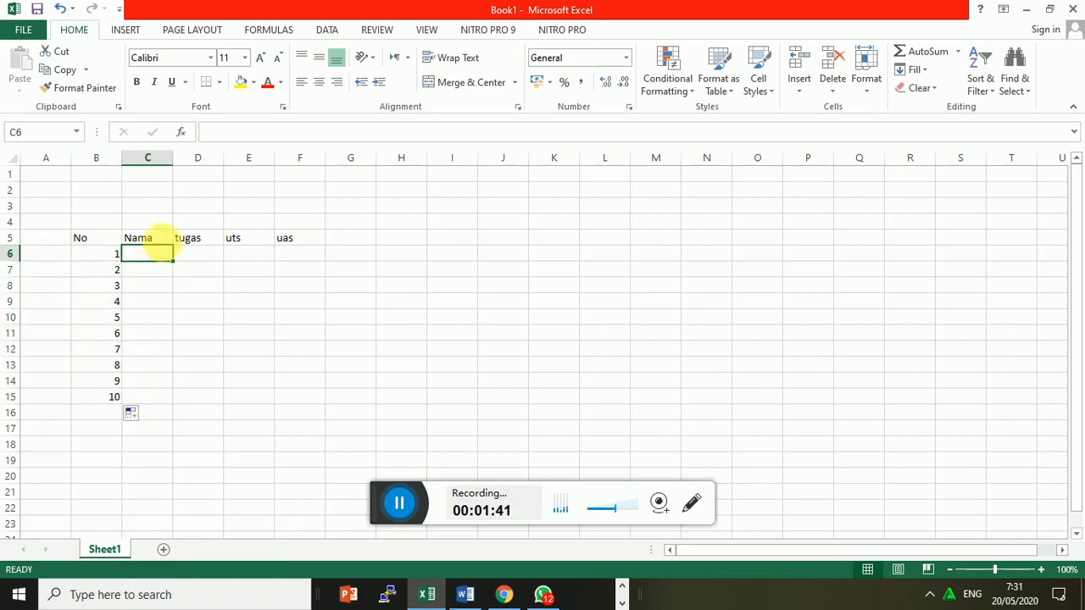
{"action": "left_click_drag", "start_coordinate": [182, 171], "coordinate": [195, 178]}
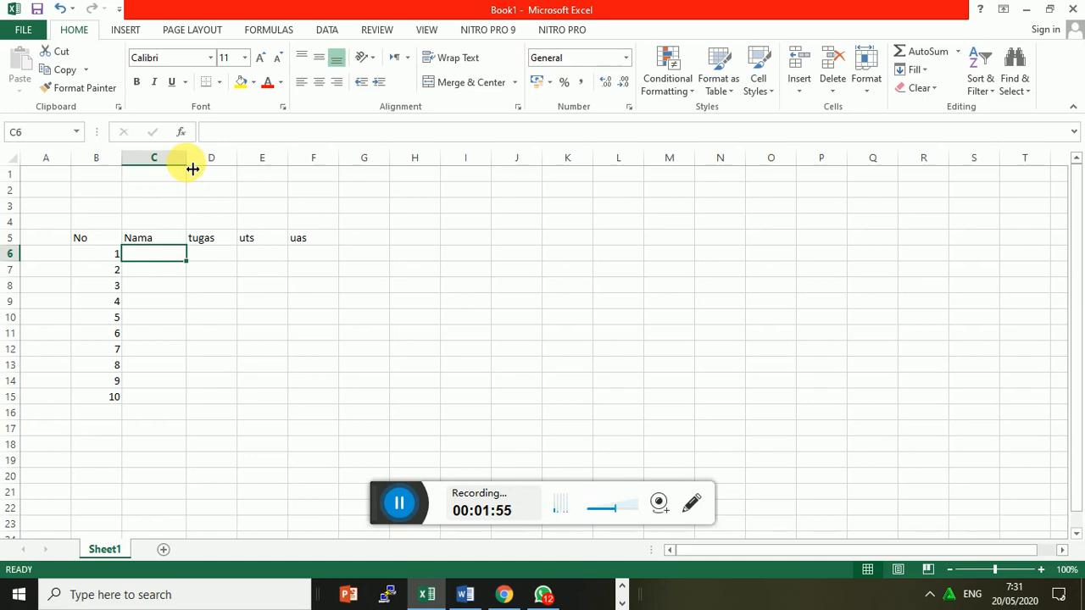
{"action": "left_click_drag", "start_coordinate": [192, 168], "coordinate": [197, 169]}
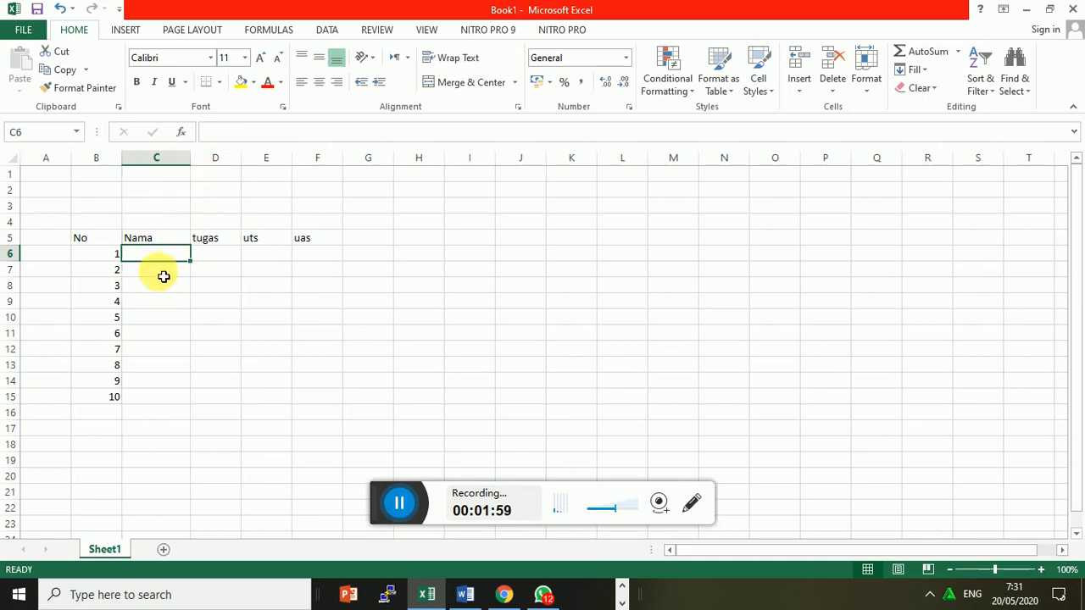
Step: Fill in the first names of the first four people in C6 to C9 under Nama
{"action": "type", "text": "E"}
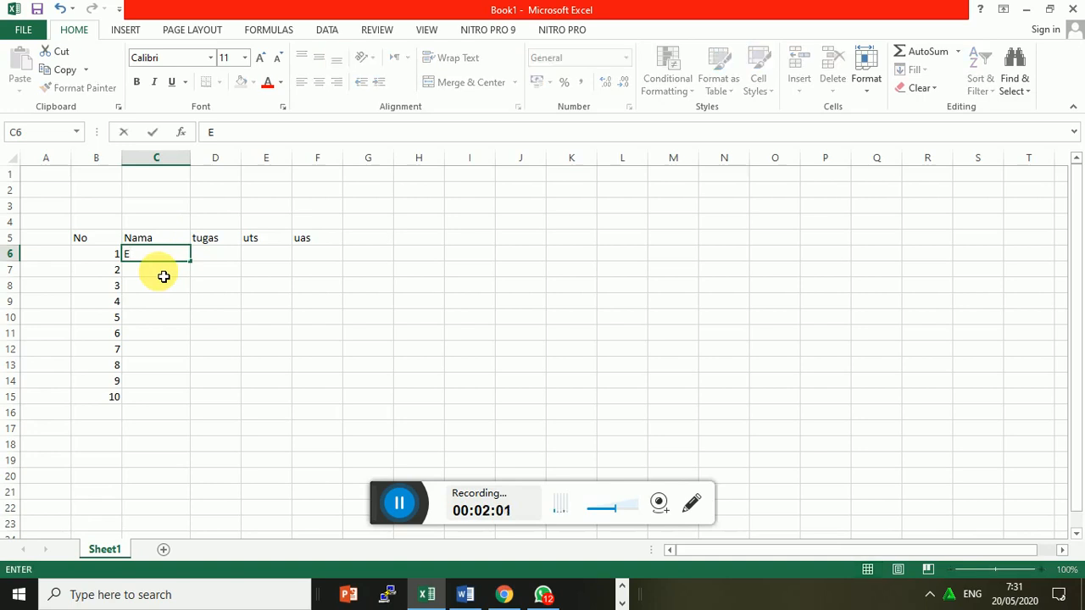
{"action": "type", "text": "ka"}
{"action": "key", "text": "Return"}
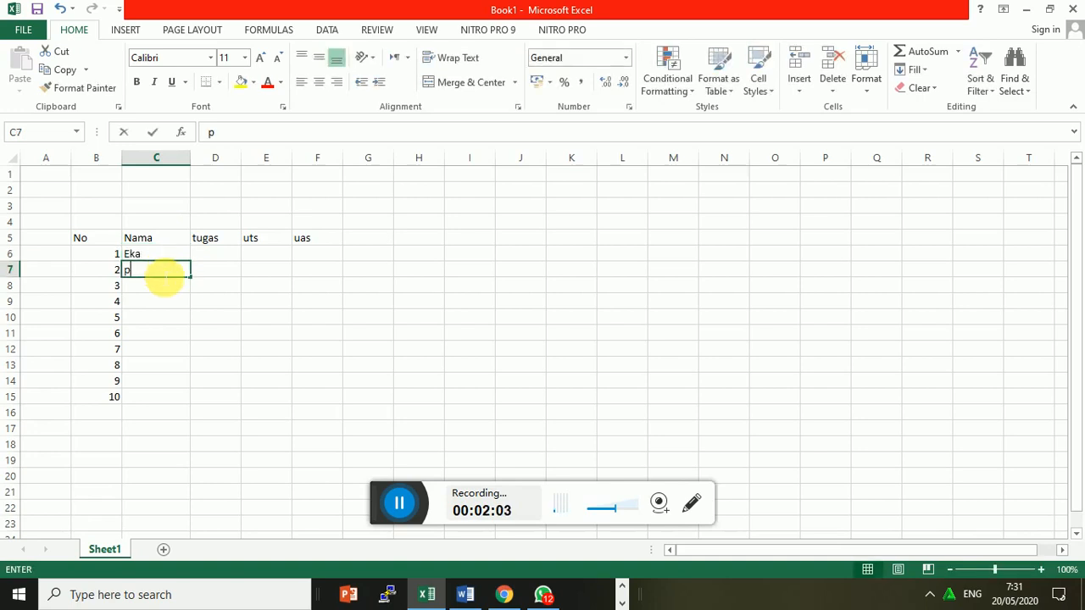
{"action": "type", "text": "putri"}
{"action": "key", "text": "Return"}
{"action": "type", "text": "r"}
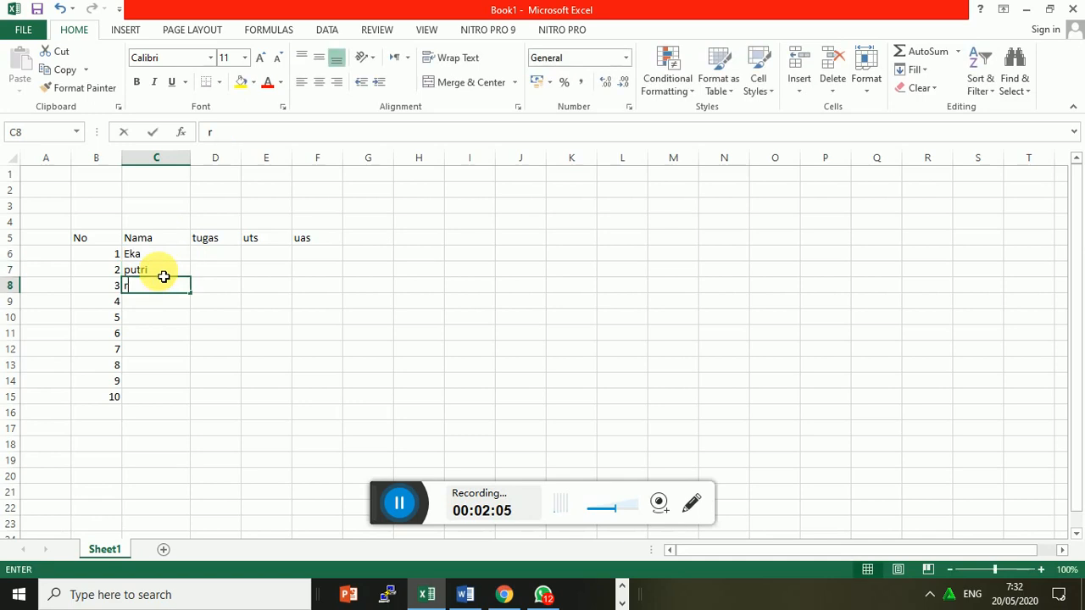
{"action": "type", "text": "ani"}
{"action": "key", "text": "Return"}
{"action": "type", "text": "sa"}
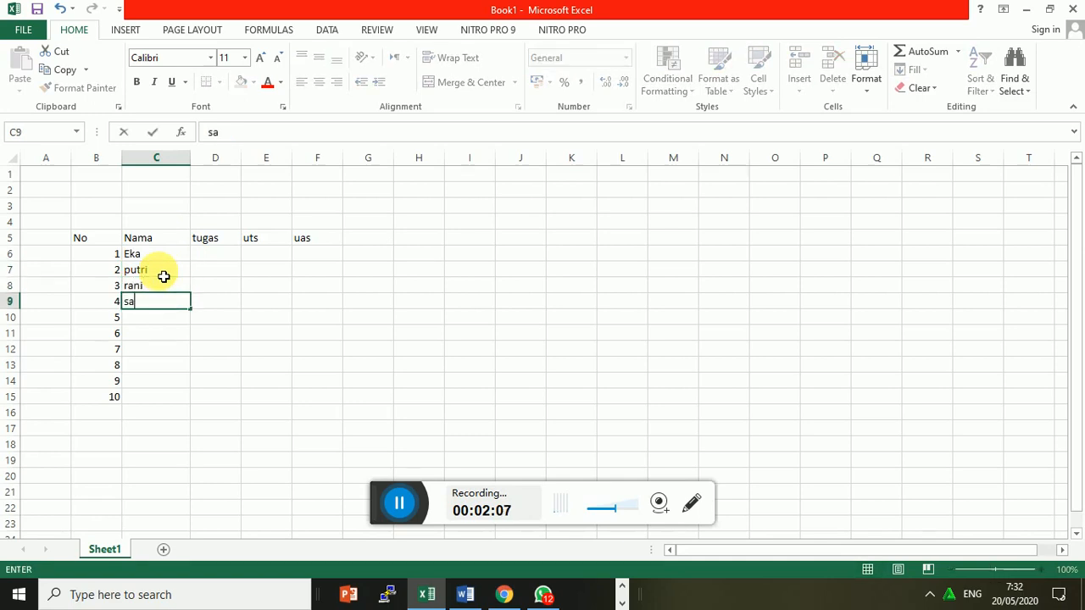
{"action": "type", "text": "nti"}
{"action": "key", "text": "Return"}
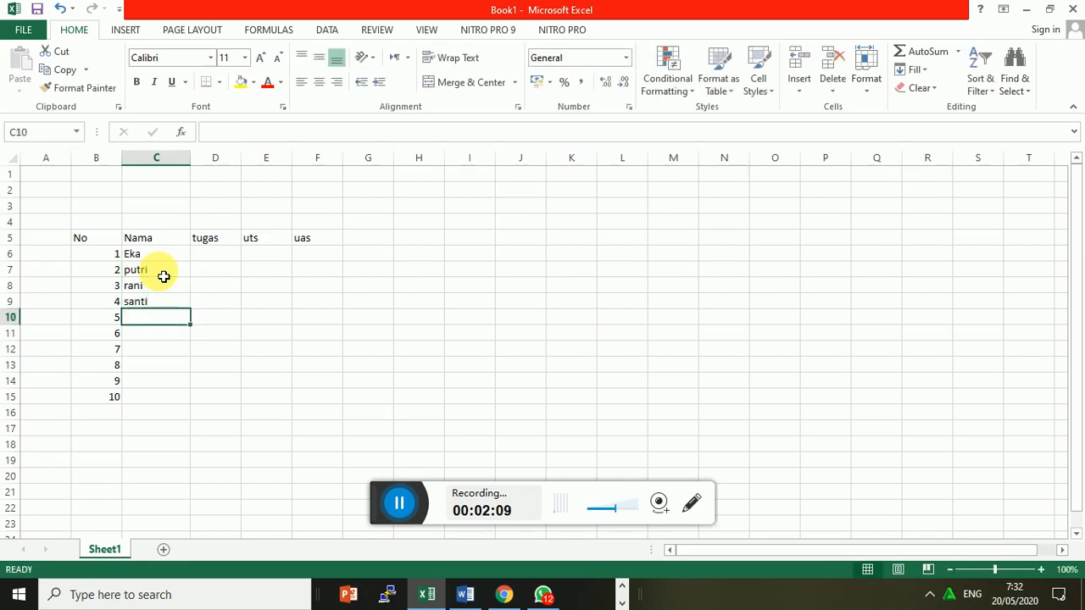
Step: Fill in the first names for numbers 5 to 7 in cells C10 to C12
{"action": "type", "text": "redo"}
{"action": "key", "text": "Return"}
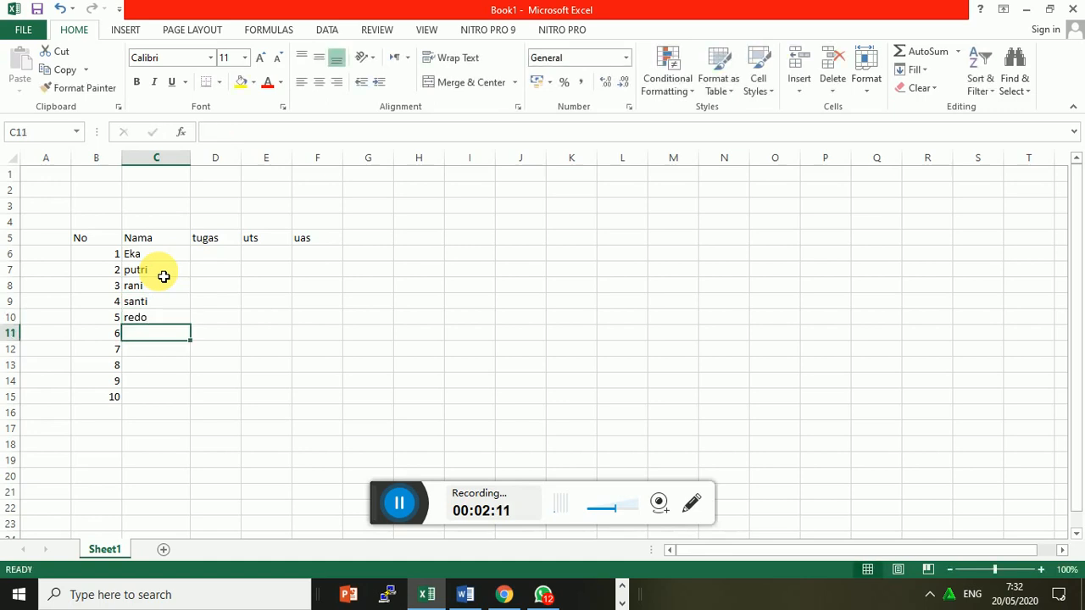
{"action": "type", "text": "rina"}
{"action": "key", "text": "Return"}
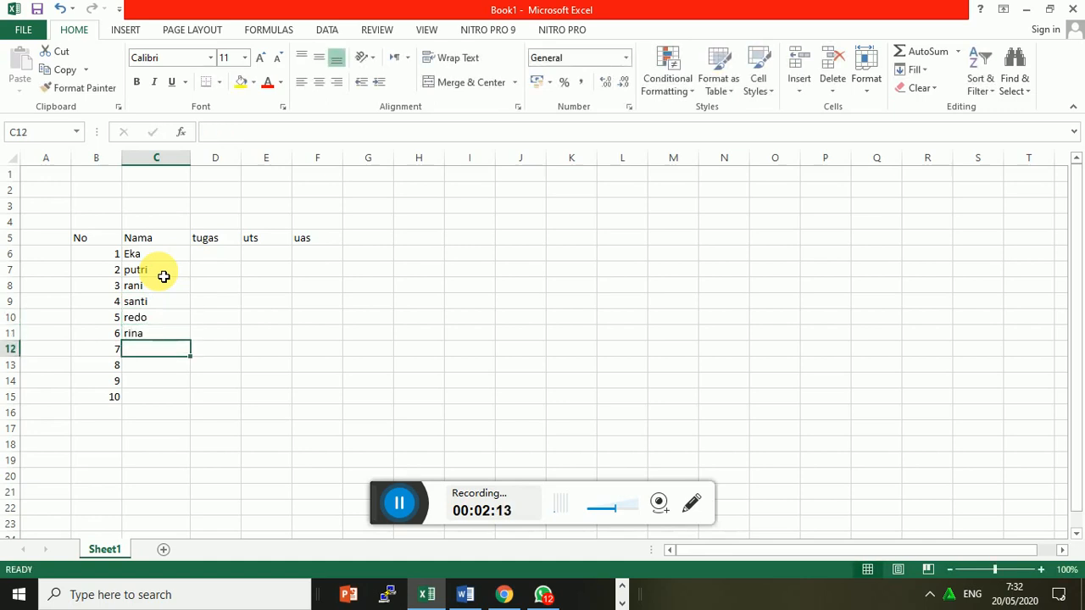
{"action": "type", "text": "ju"}
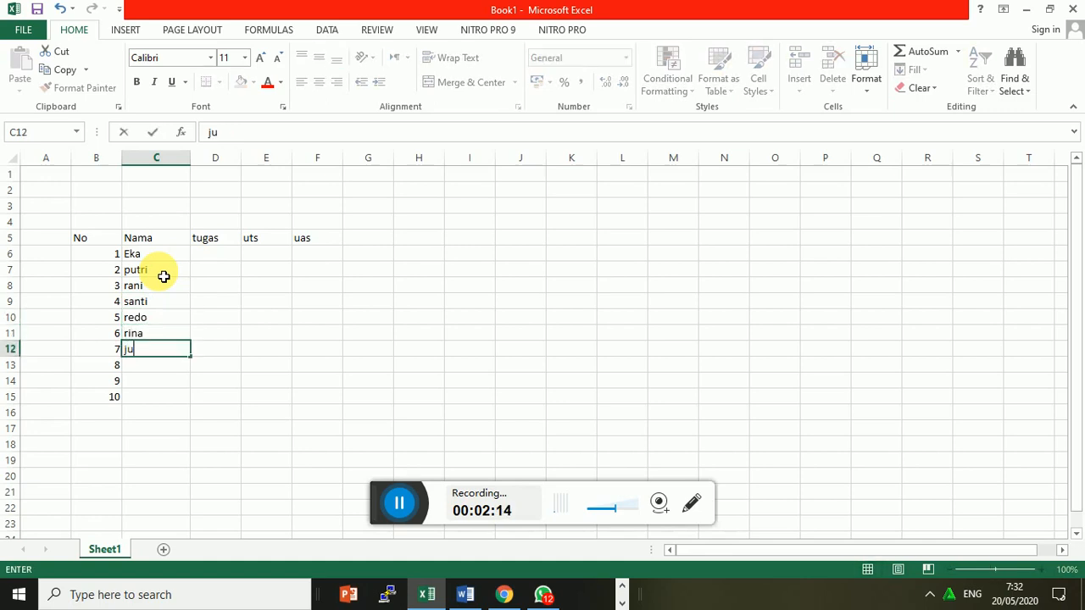
{"action": "type", "text": "liha"}
{"action": "key", "text": "Return"}
Step: Fill in the first names for numbers 8 to 10 in cells C13 to C15
{"action": "type", "text": "yu"}
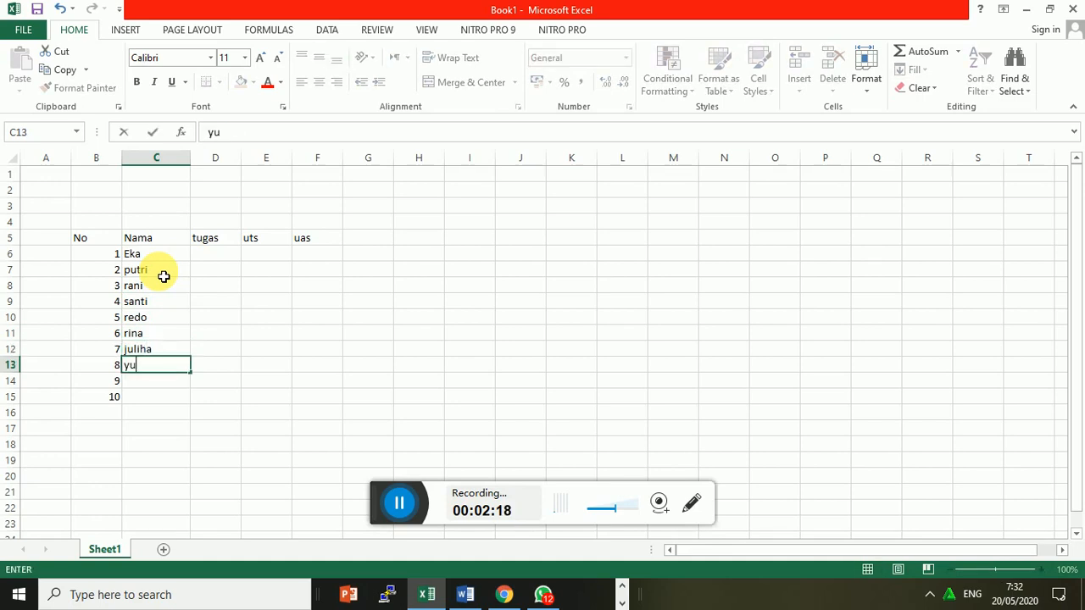
{"action": "type", "text": "li"}
{"action": "key", "text": "Return"}
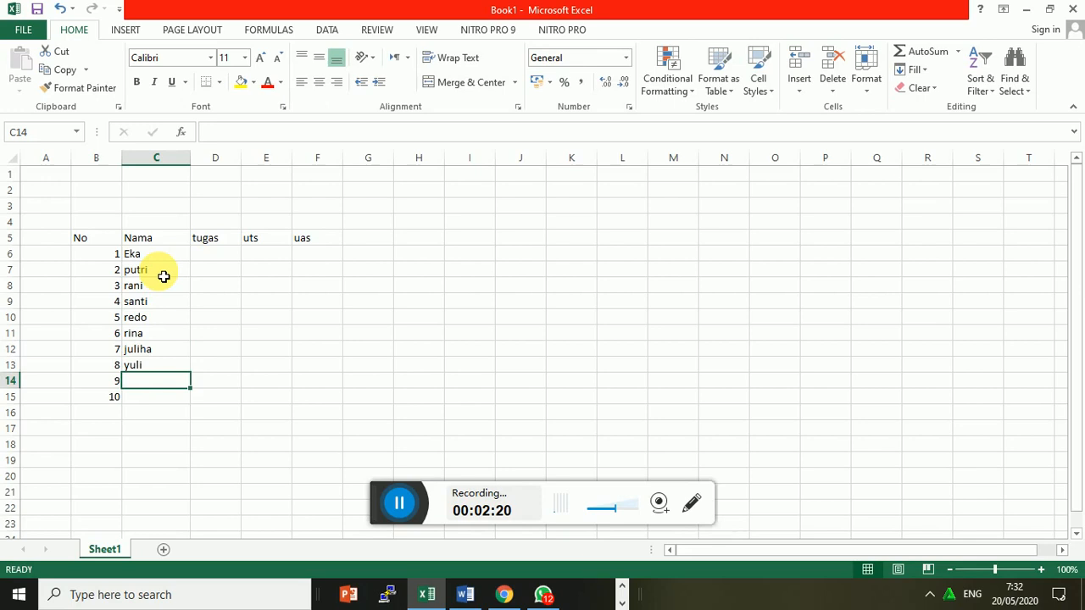
{"action": "type", "text": "wend"}
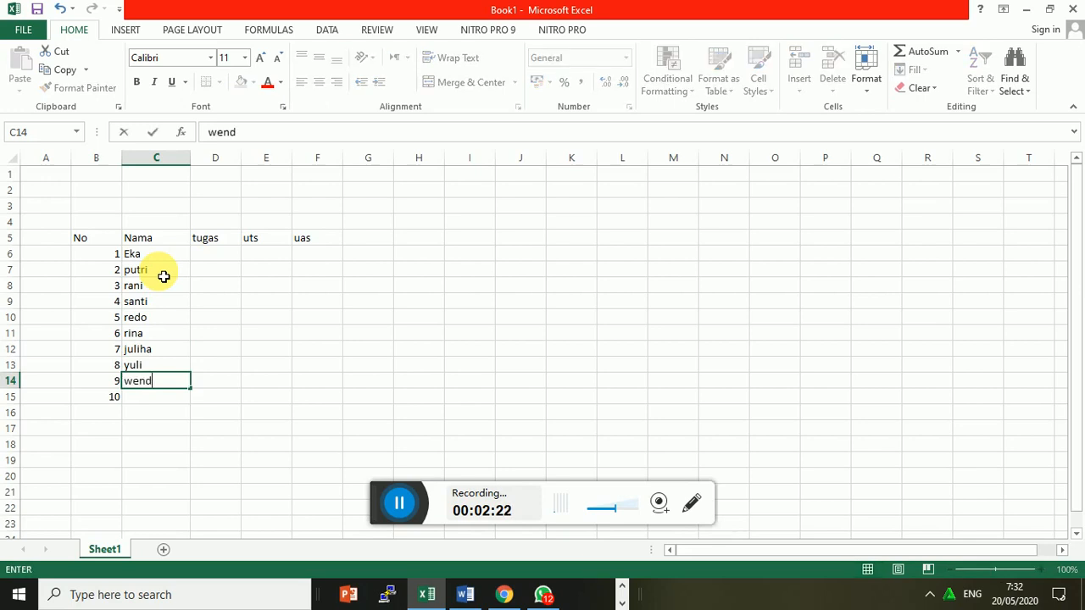
{"action": "type", "text": "i"}
{"action": "key", "text": "Return"}
{"action": "type", "text": "damar"}
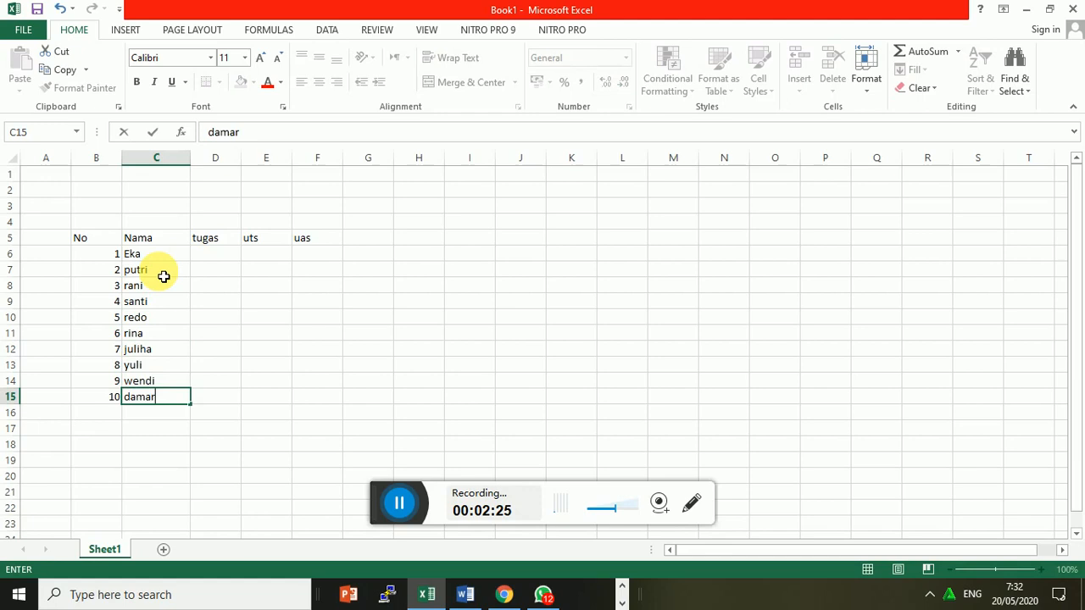
{"action": "key", "text": "Tab"}
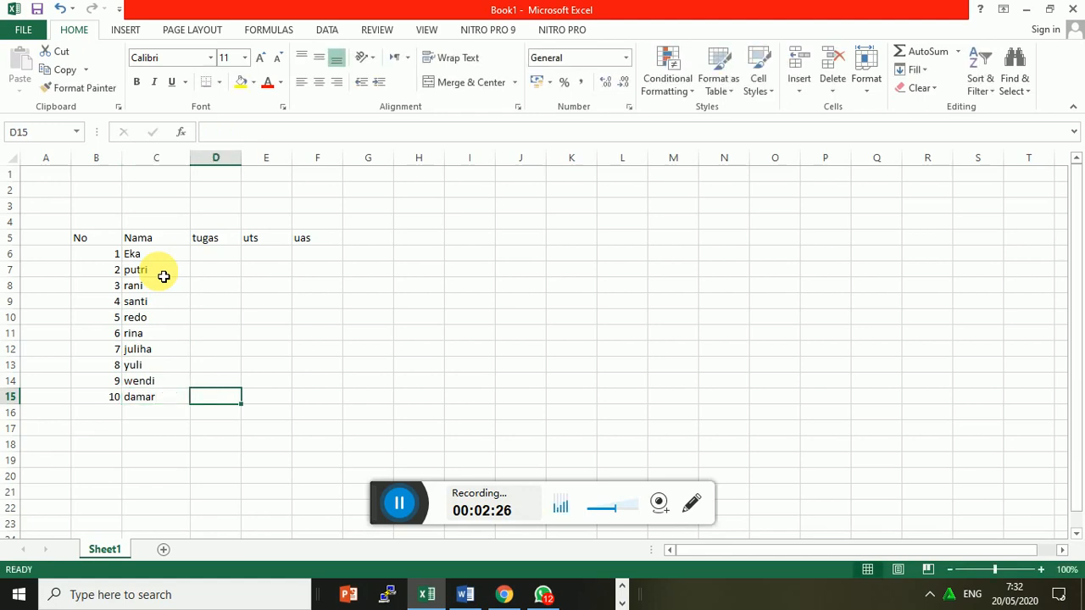
Step: Enter the first student's grades in row 6: tugas 80, uts 90 and uas 100
{"action": "left_click", "coordinate": [220, 255]}
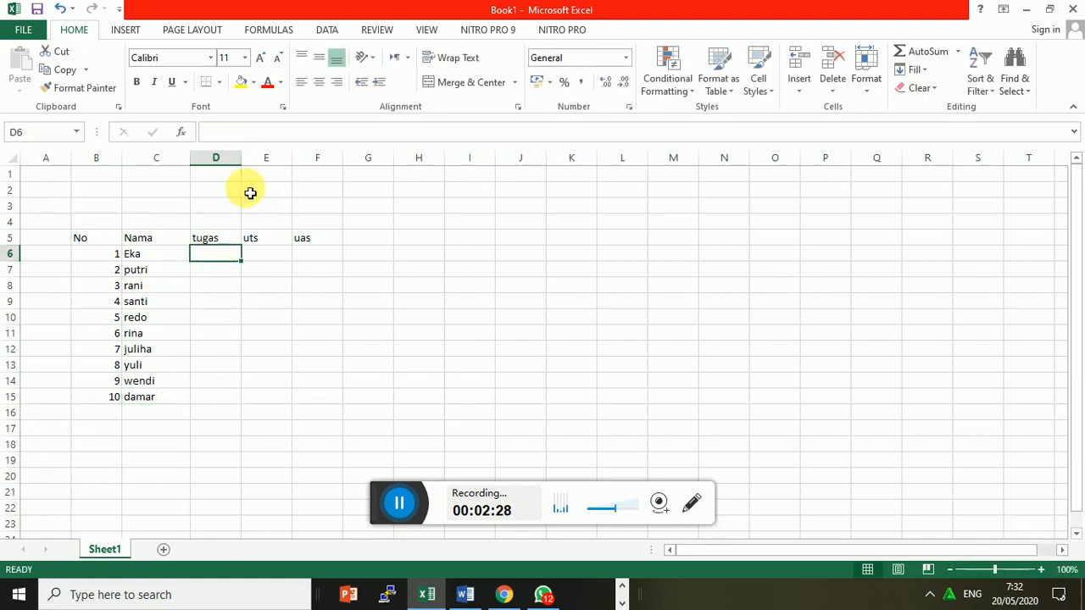
{"action": "type", "text": "80"}
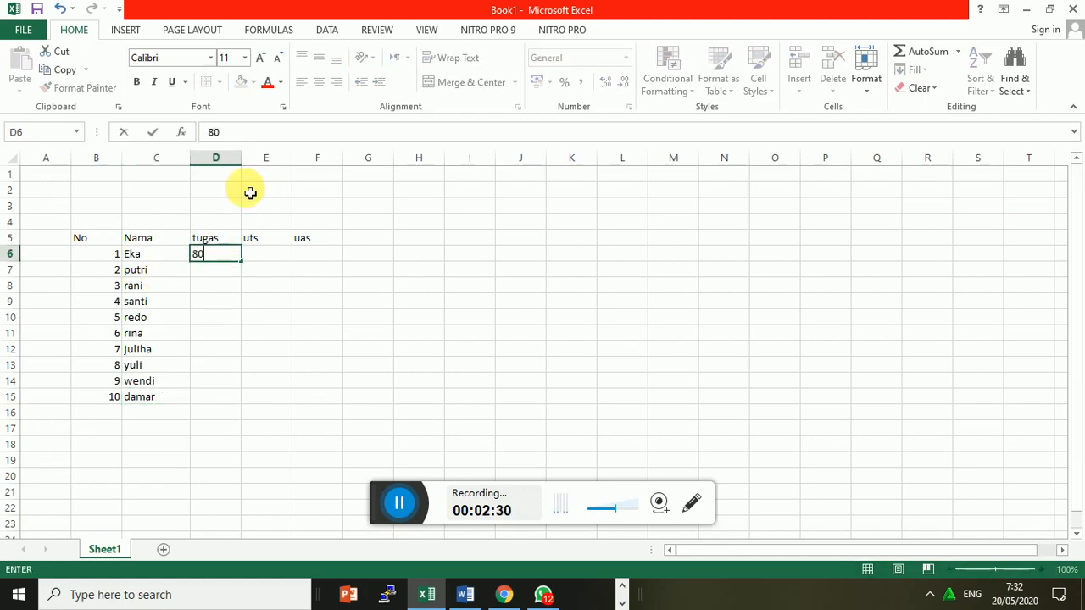
{"action": "key", "text": "Tab"}
{"action": "type", "text": "90"}
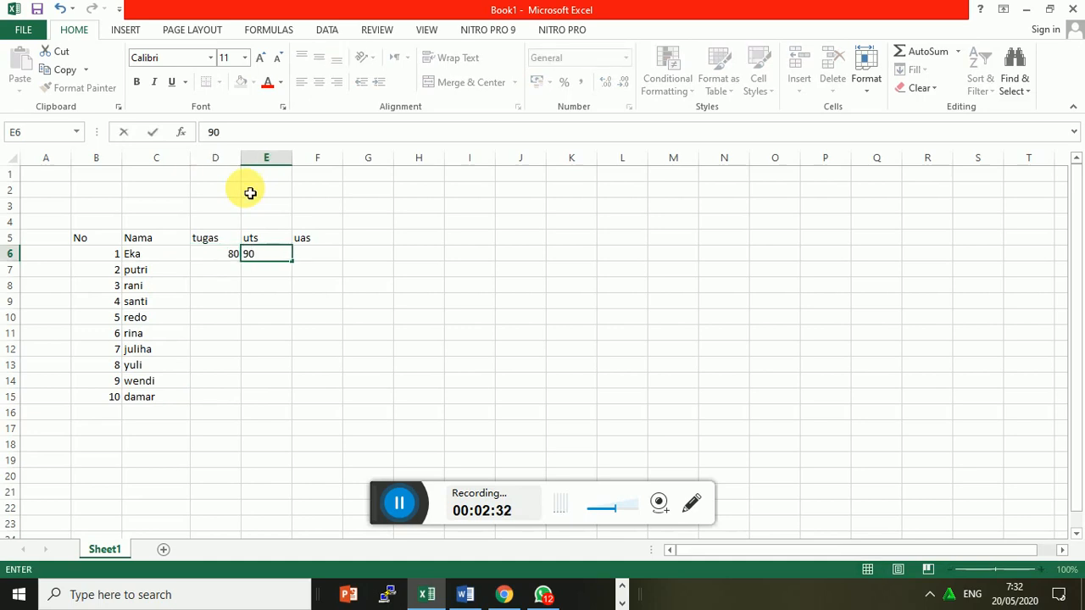
{"action": "key", "text": "Tab"}
{"action": "type", "text": "10"}
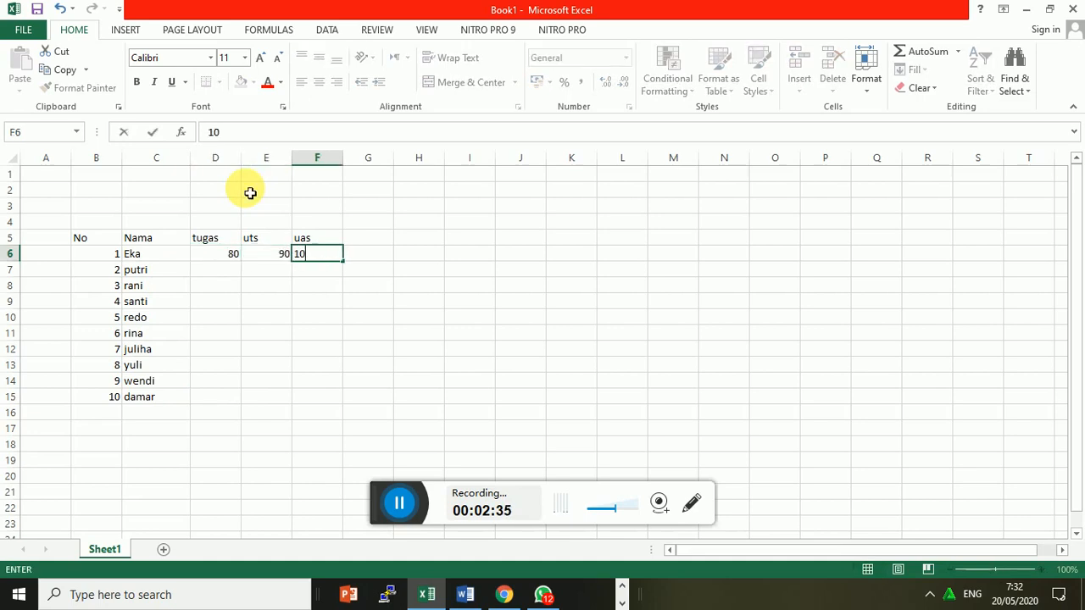
{"action": "type", "text": "0"}
{"action": "key", "text": "Return"}
Step: Enter the second student's grades in row 7: tugas 90, uts 90 and uas 80
{"action": "type", "text": "90"}
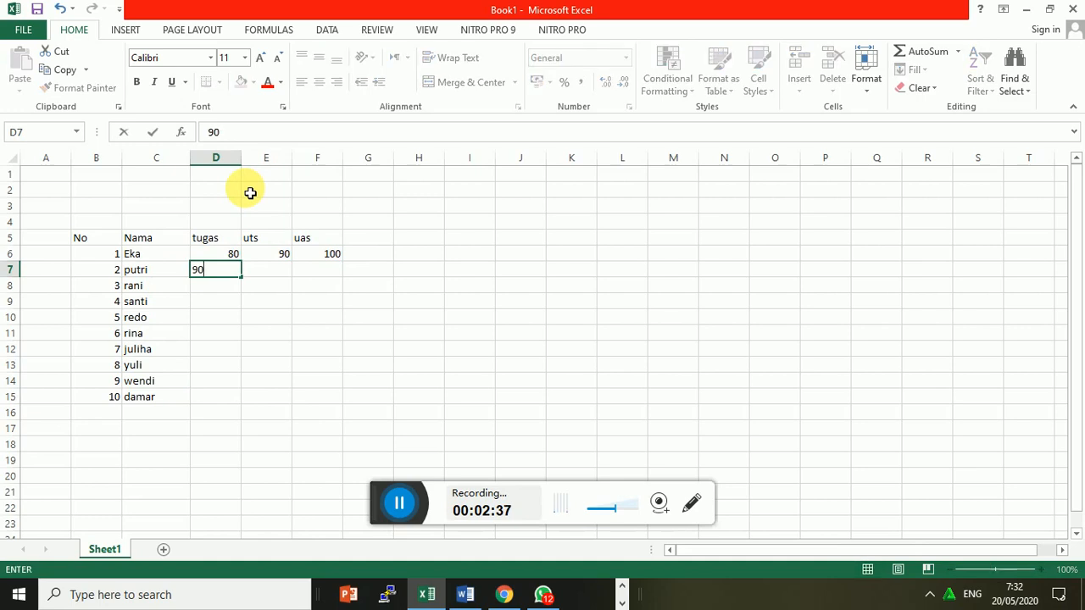
{"action": "key", "text": "Tab"}
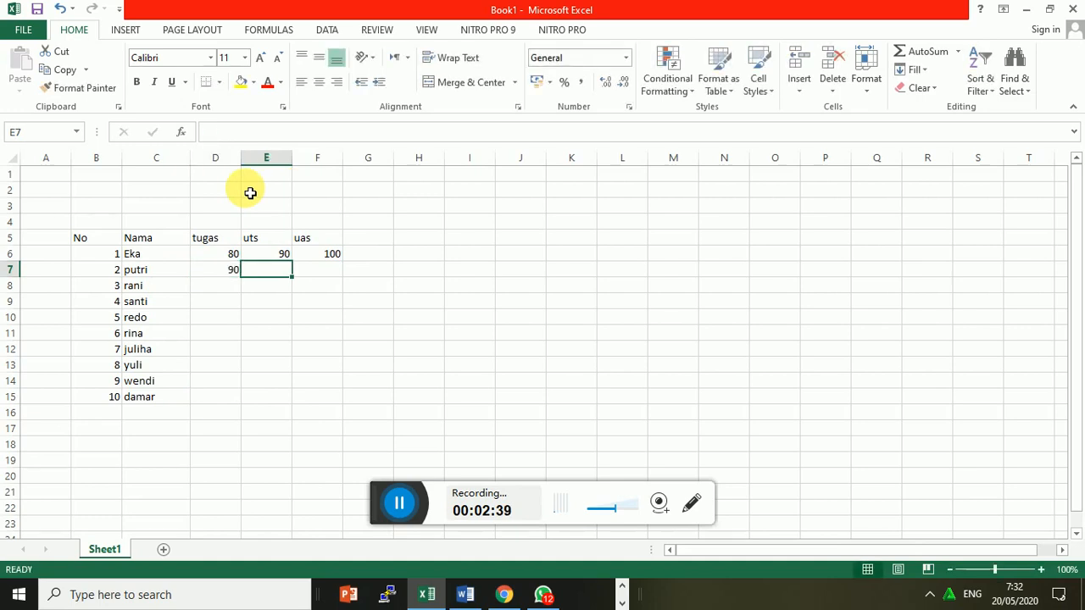
{"action": "type", "text": "90"}
{"action": "key", "text": "Tab"}
{"action": "type", "text": "80"}
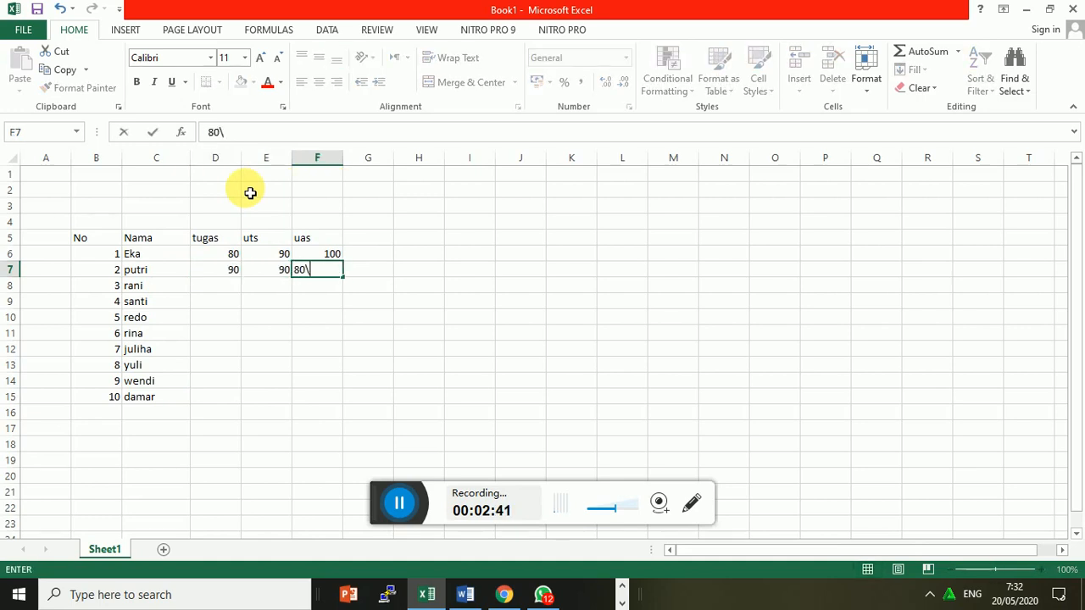
{"action": "type", "text": "\\"}
{"action": "key", "text": "BackSpace"}
{"action": "key", "text": "Return"}
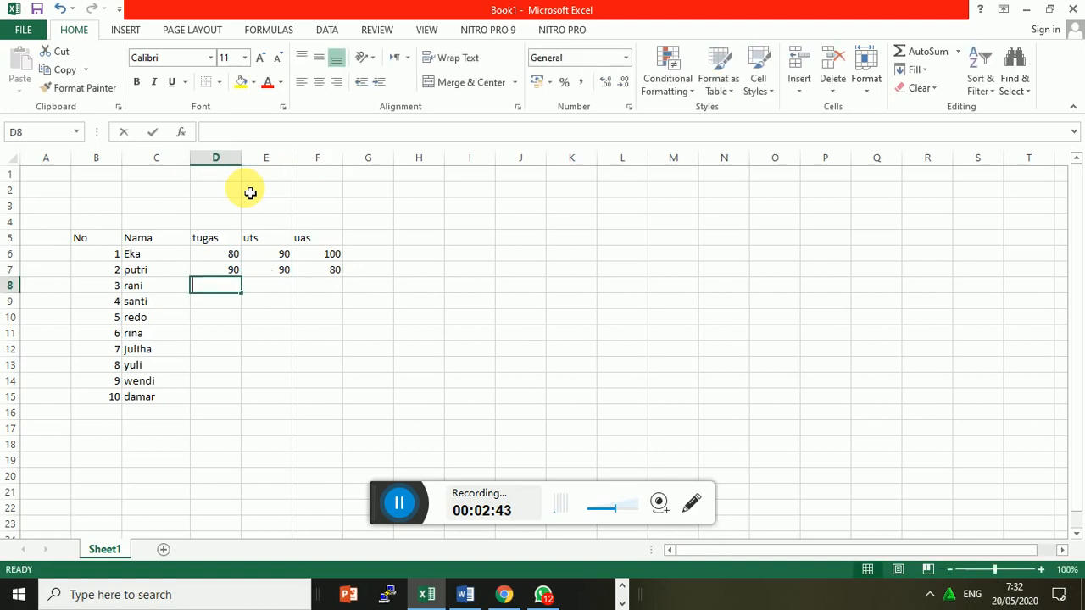
Step: Enter the third student's grades in row 8: tugas 80, uts 95 and uas 100
{"action": "type", "text": "5"}
{"action": "type", "text": "0"}
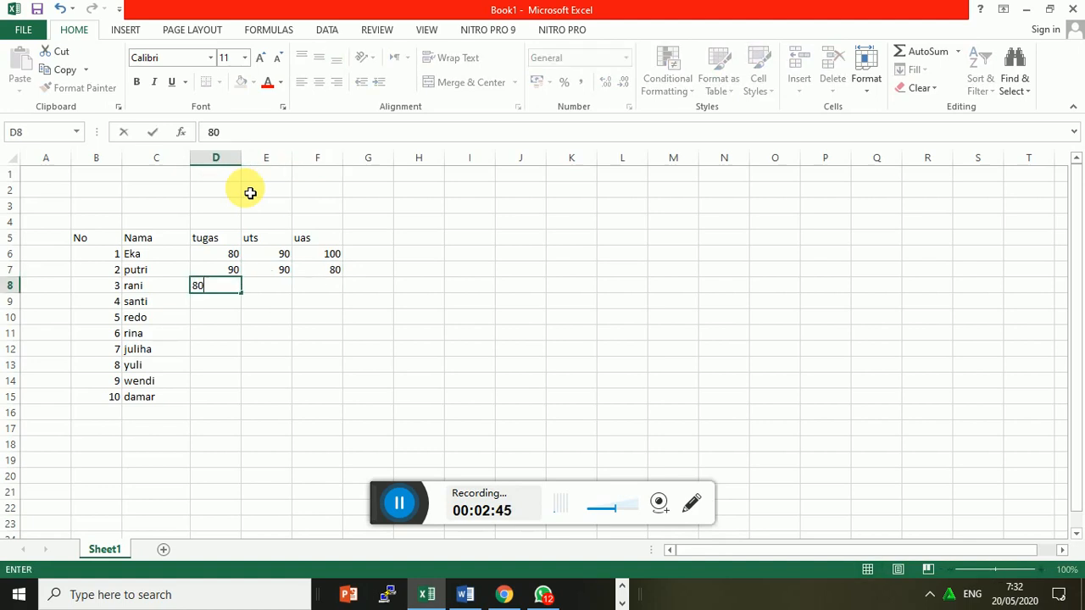
{"action": "key", "text": "Tab"}
{"action": "type", "text": "95"}
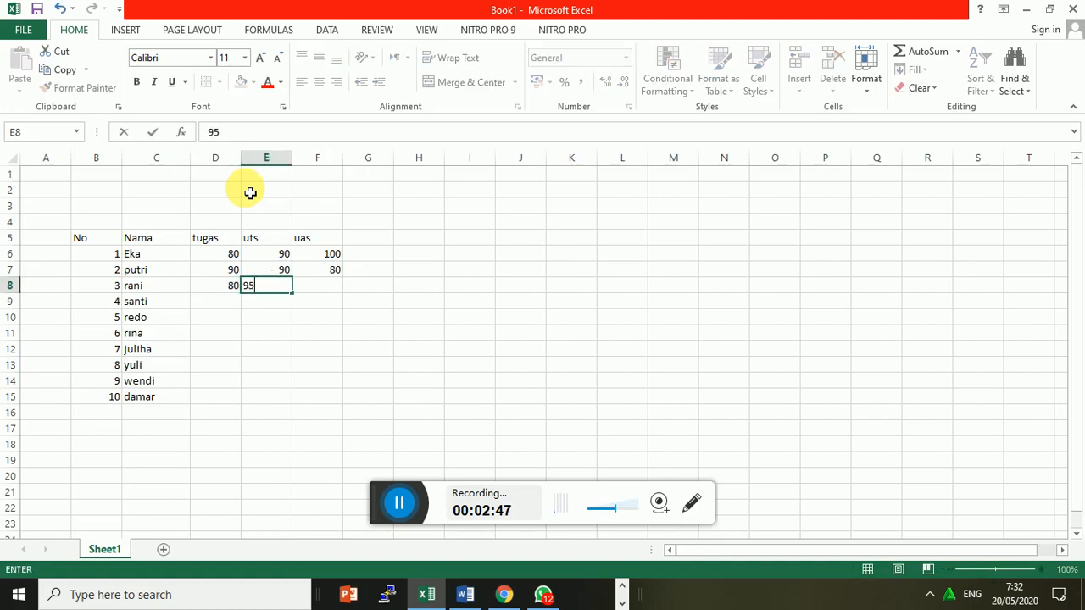
{"action": "key", "text": "Tab"}
{"action": "type", "text": "100"}
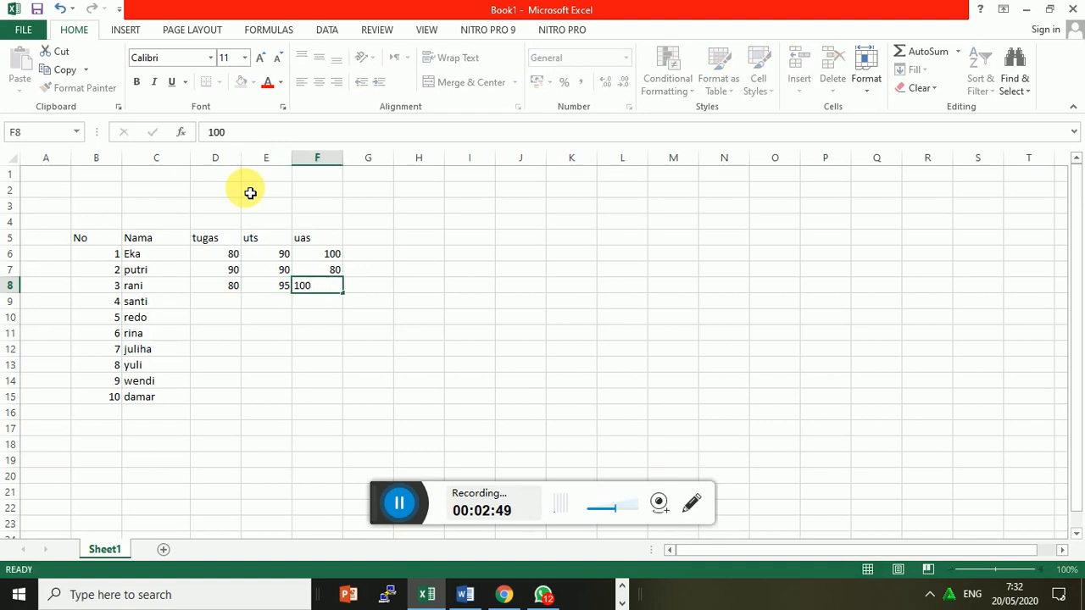
{"action": "key", "text": "Return"}
Step: Enter the tugas grades 80 in D9 and 90 in D10 for students 4 and 5
{"action": "type", "text": "80\\"}
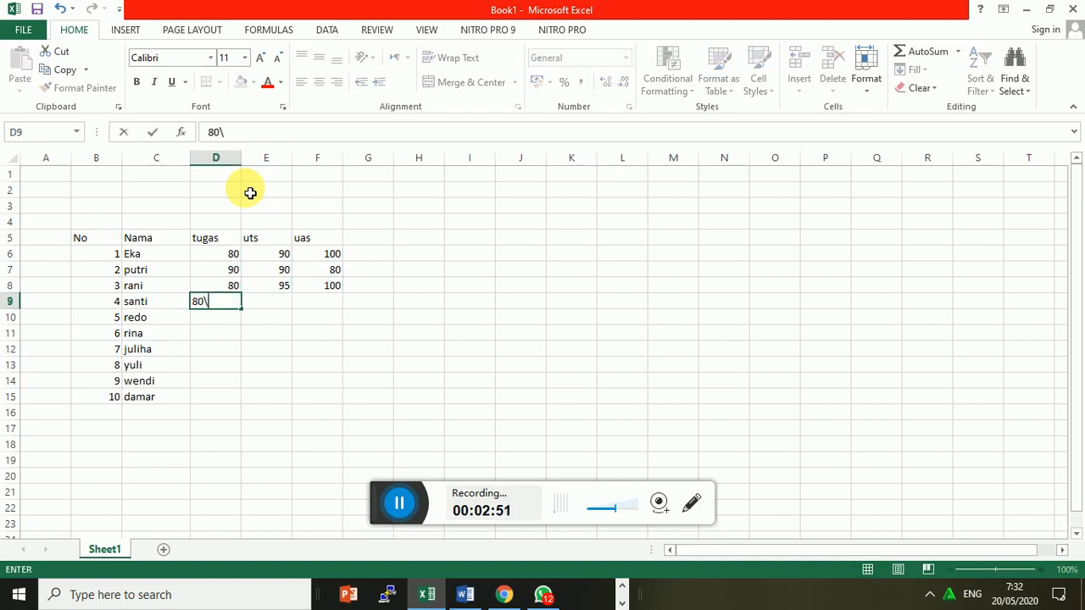
{"action": "key", "text": "Return"}
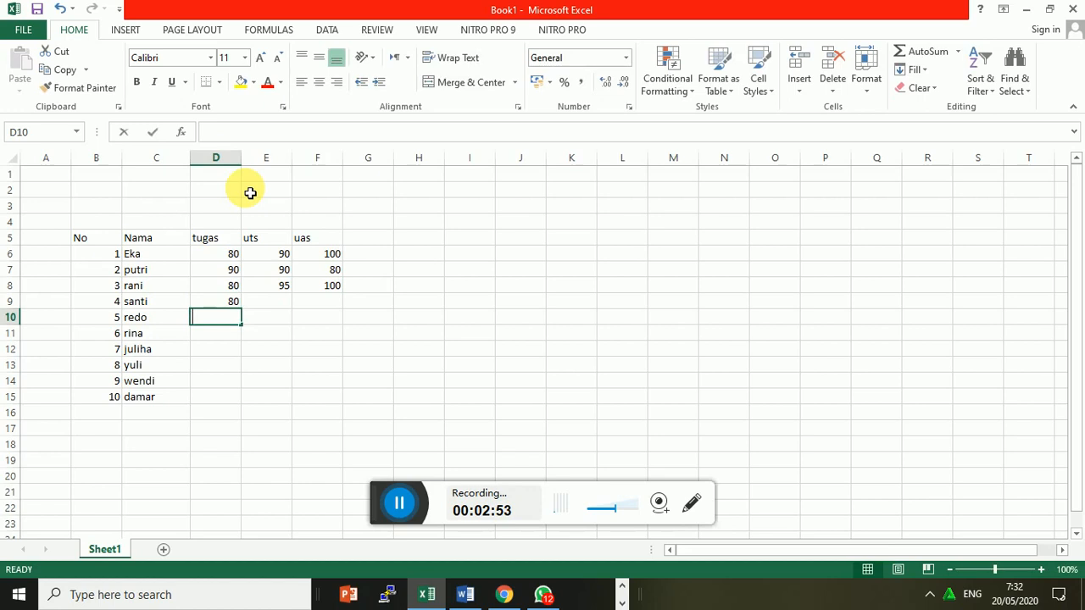
{"action": "type", "text": "90"}
{"action": "key", "text": "Return"}
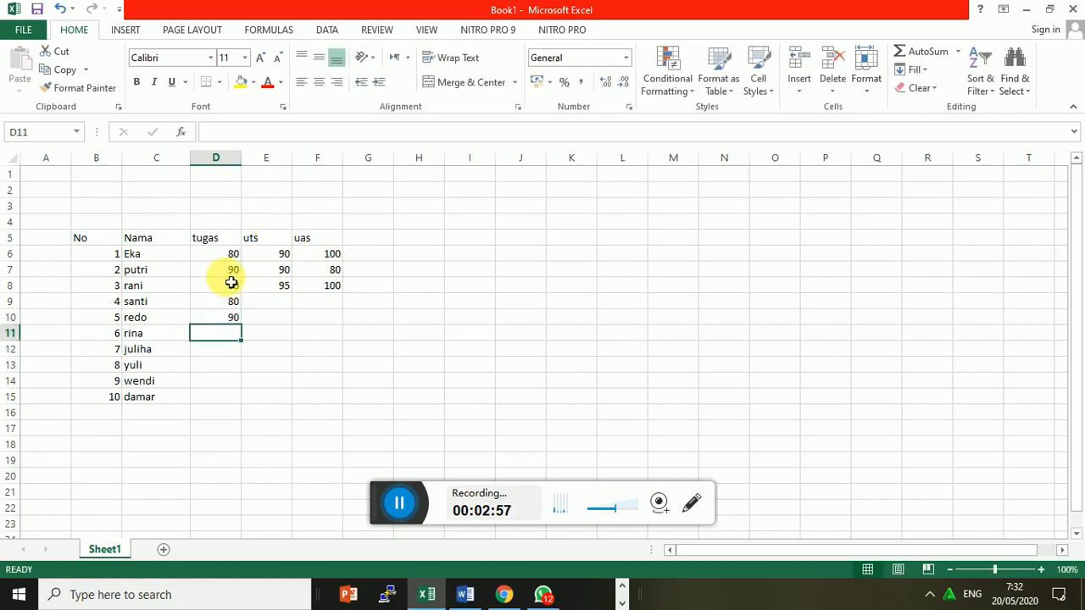
Step: Copy the three grades in D7:F7 to rows 9, 12, 14 and 15 of the same columns
{"action": "mouse_move", "coordinate": [240, 275]}
{"action": "left_mouse_down"}
{"action": "mouse_move", "coordinate": [339, 279]}
{"action": "mouse_move", "coordinate": [340, 269]}
{"action": "left_mouse_up"}
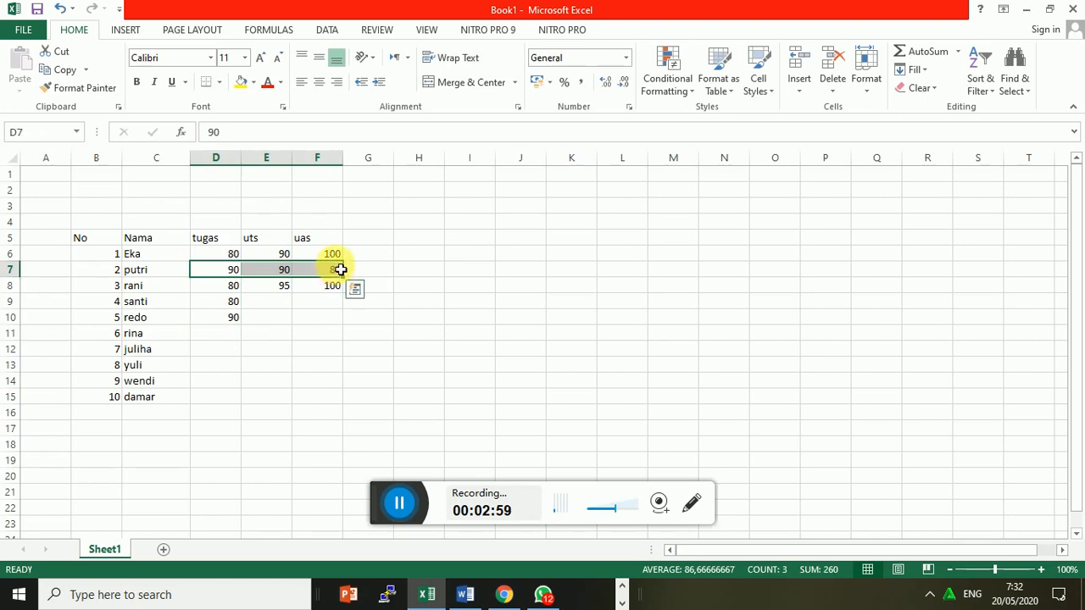
{"action": "key", "text": "ctrl+c"}
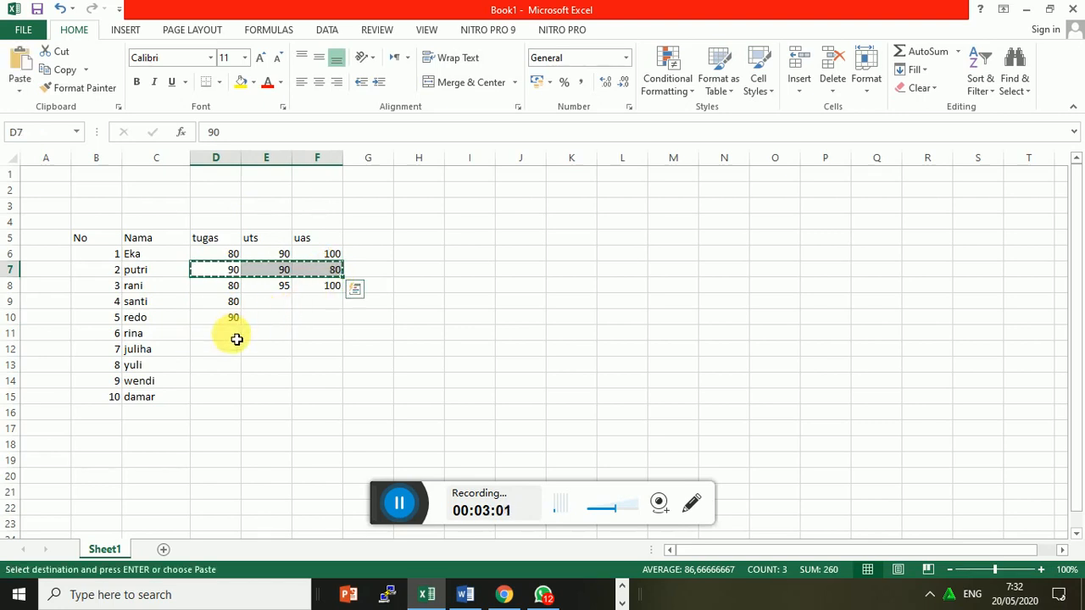
{"action": "left_click", "coordinate": [228, 305]}
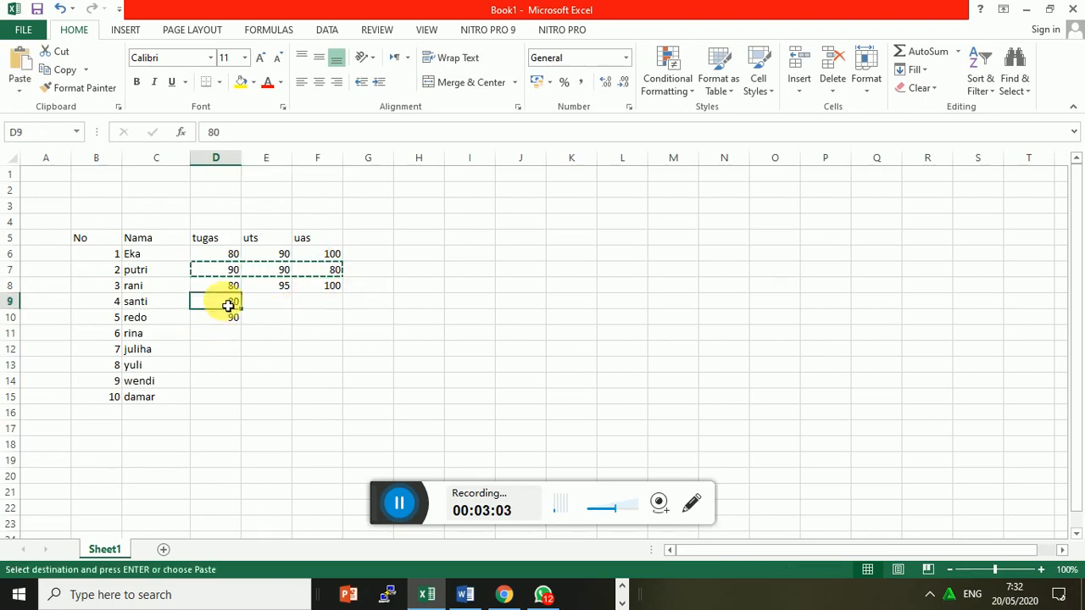
{"action": "key", "text": "ctrl+v"}
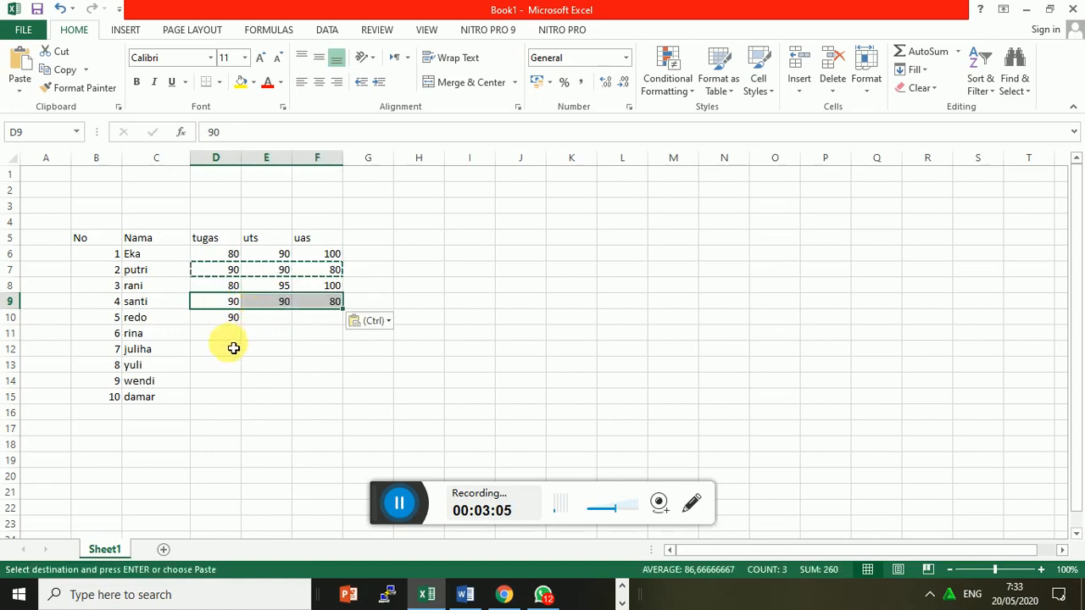
{"action": "left_click", "coordinate": [224, 349]}
{"action": "key", "text": "ctrl+v"}
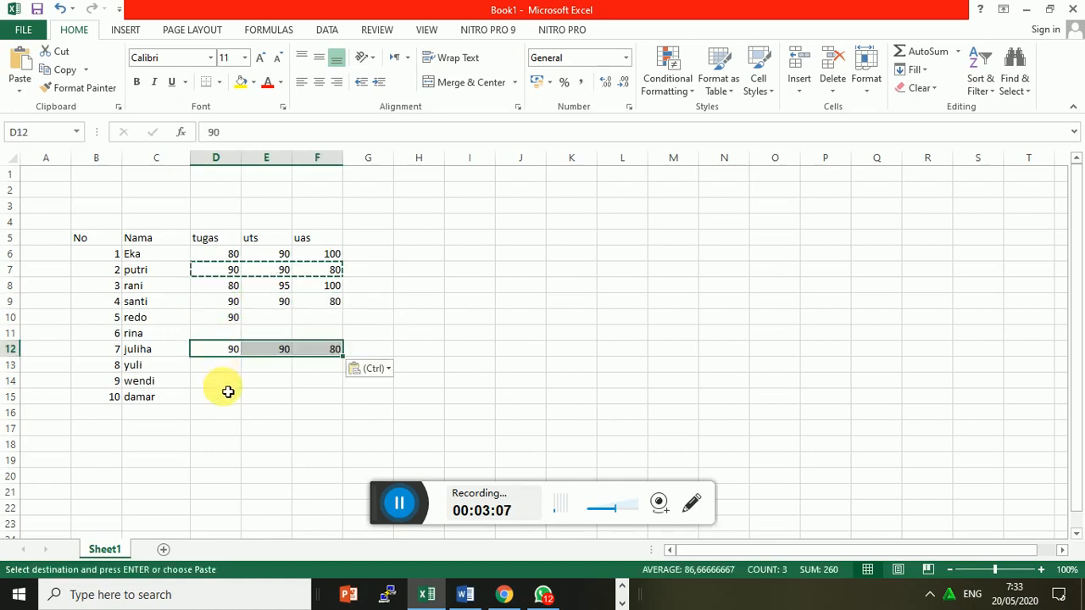
{"action": "left_click", "coordinate": [228, 380]}
{"action": "key", "text": "ctrl+v"}
{"action": "left_click", "coordinate": [229, 400]}
{"action": "key", "text": "ctrl+v"}
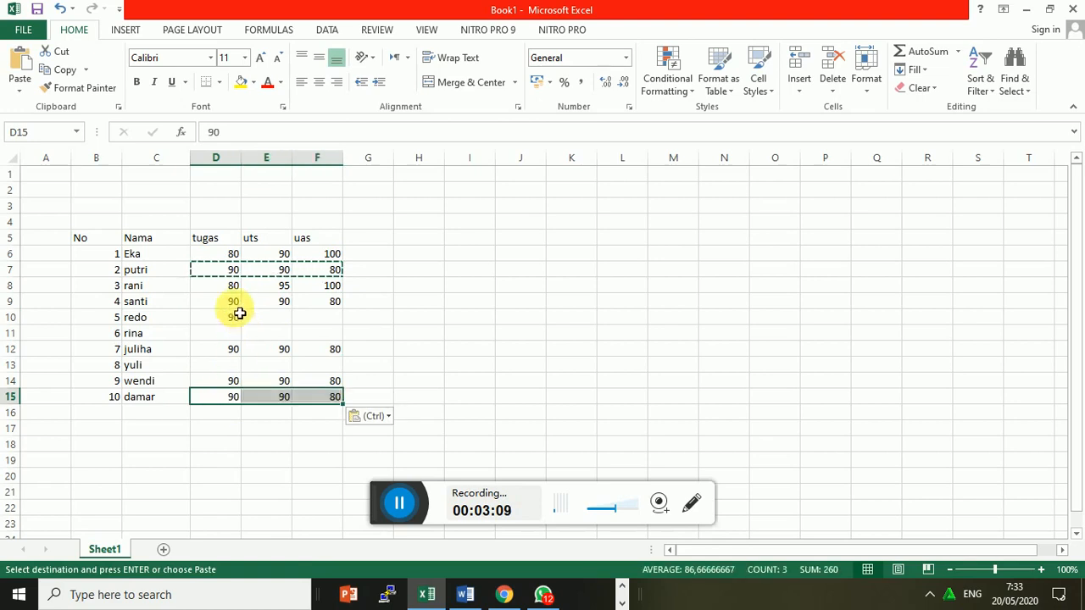
Step: Paste the copied row 7 grades over D8:F8 and into rows 10, 11 and 13
{"action": "left_click_drag", "start_coordinate": [224, 286], "coordinate": [342, 292]}
{"action": "key", "text": "ctrl+v"}
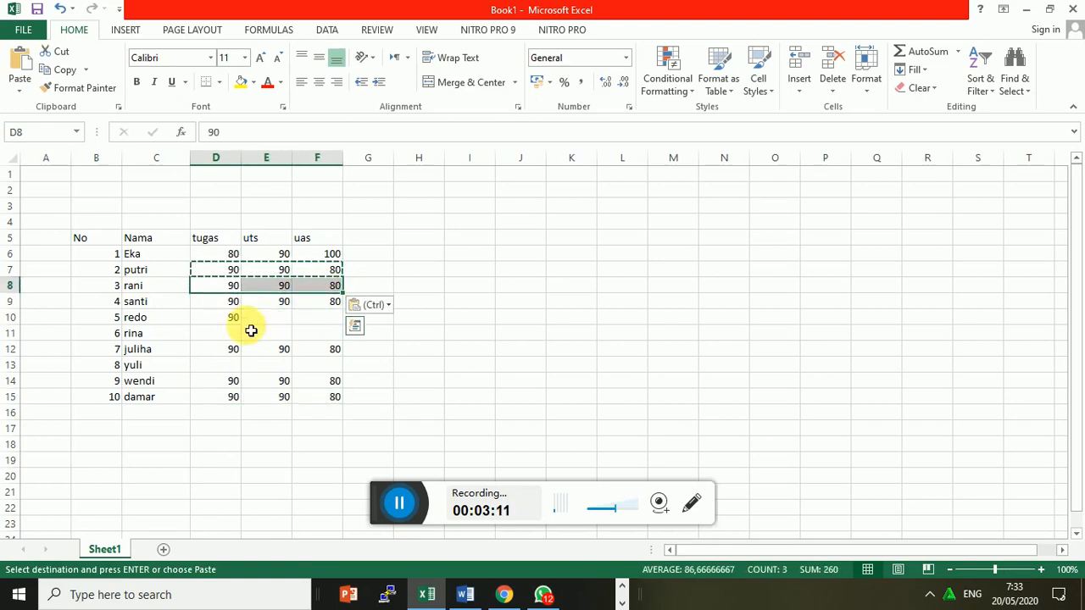
{"action": "left_click", "coordinate": [238, 319]}
{"action": "key", "text": "ctrl+v"}
{"action": "left_click", "coordinate": [237, 335]}
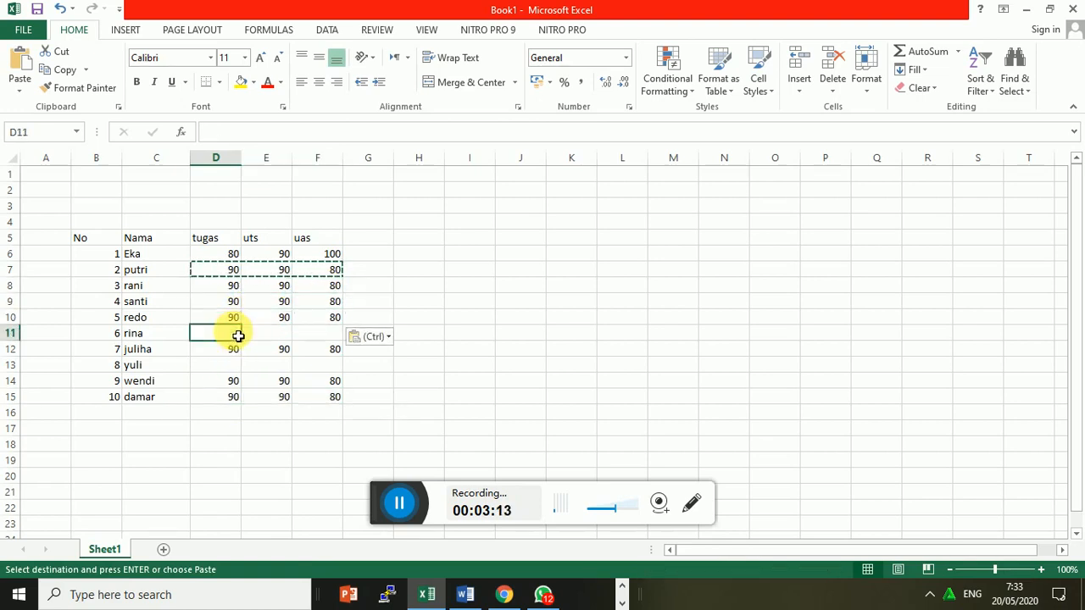
{"action": "key", "text": "ctrl+v"}
{"action": "left_click", "coordinate": [236, 365]}
{"action": "key", "text": "ctrl+v"}
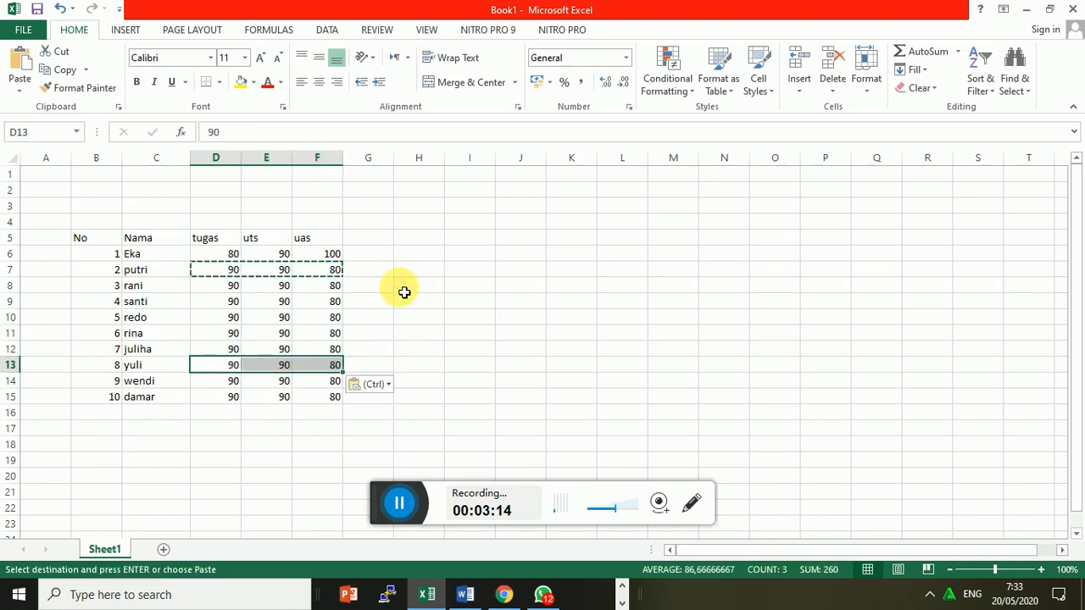
Step: Add the heading "Nilai Akhir" in G5 and widen column G slightly to fit it
{"action": "left_click", "coordinate": [405, 272]}
{"action": "left_click", "coordinate": [370, 242]}
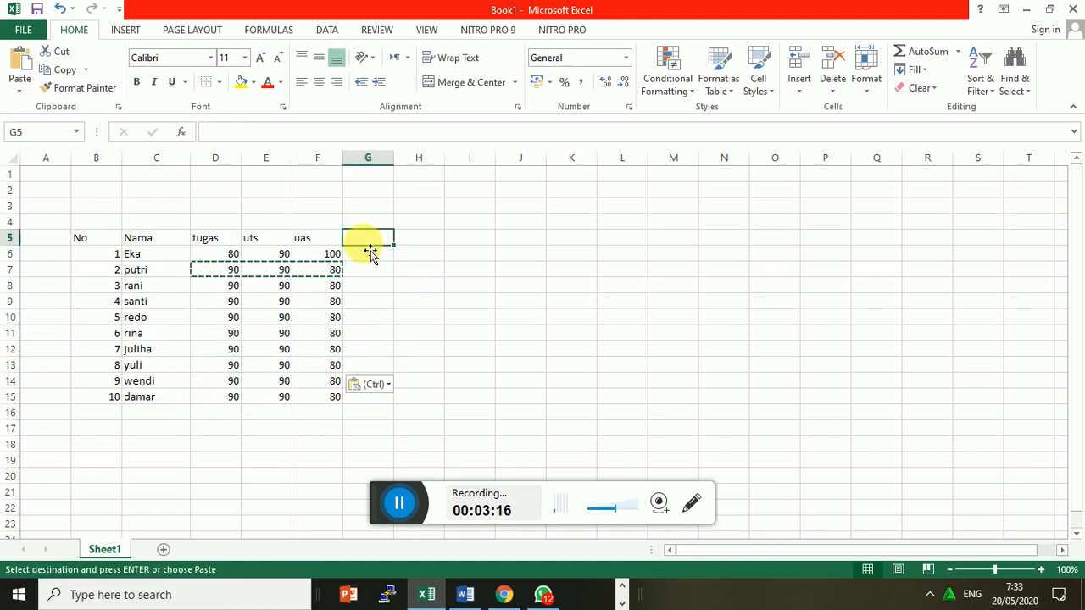
{"action": "type", "text": "Nilai AKhir"}
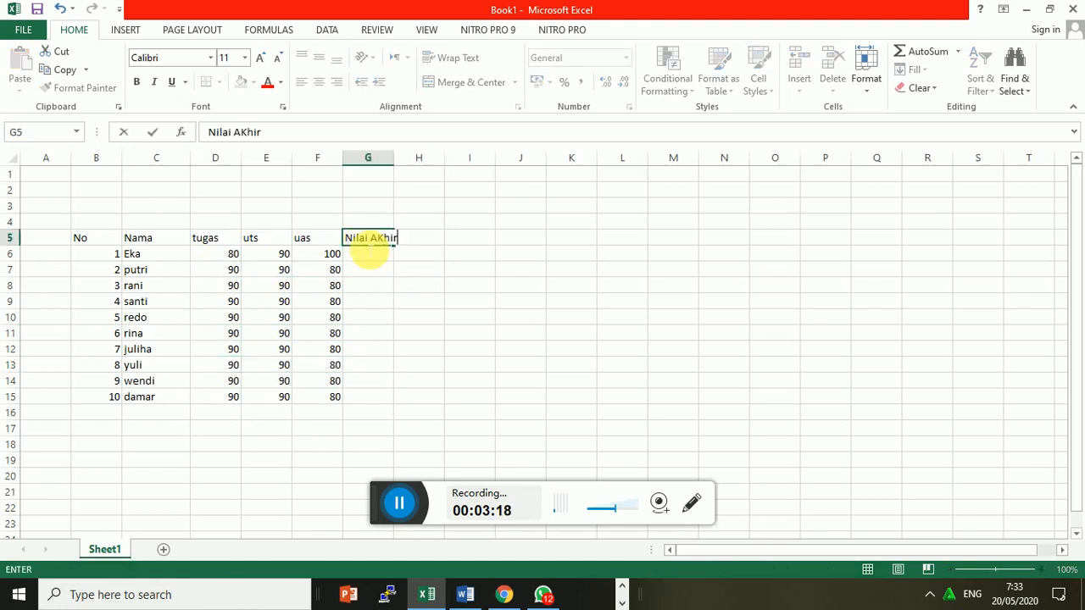
{"action": "key", "text": "Return"}
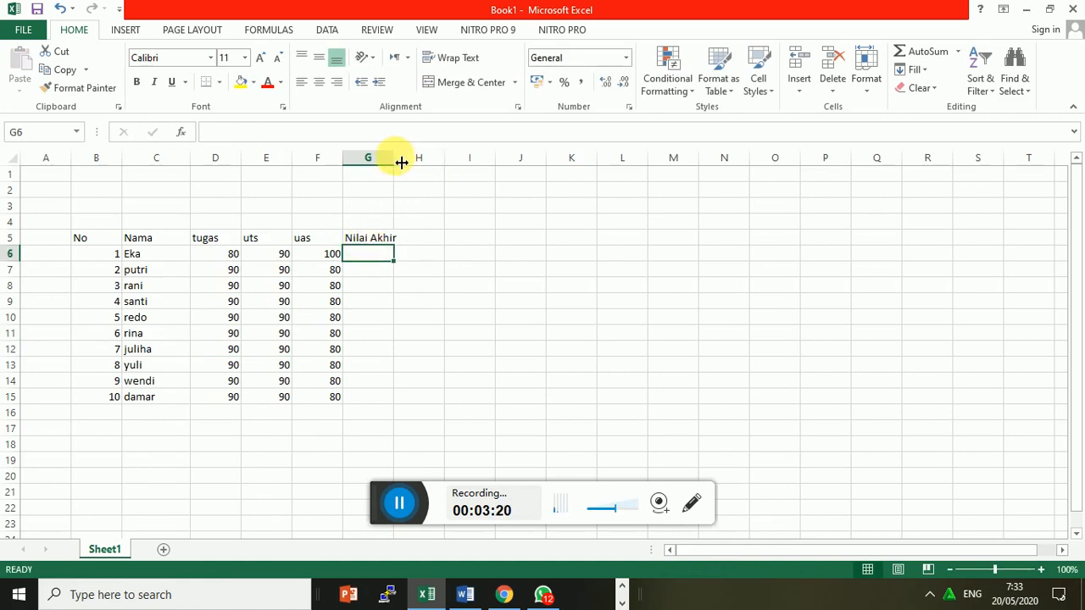
{"action": "left_click_drag", "start_coordinate": [402, 162], "coordinate": [403, 162]}
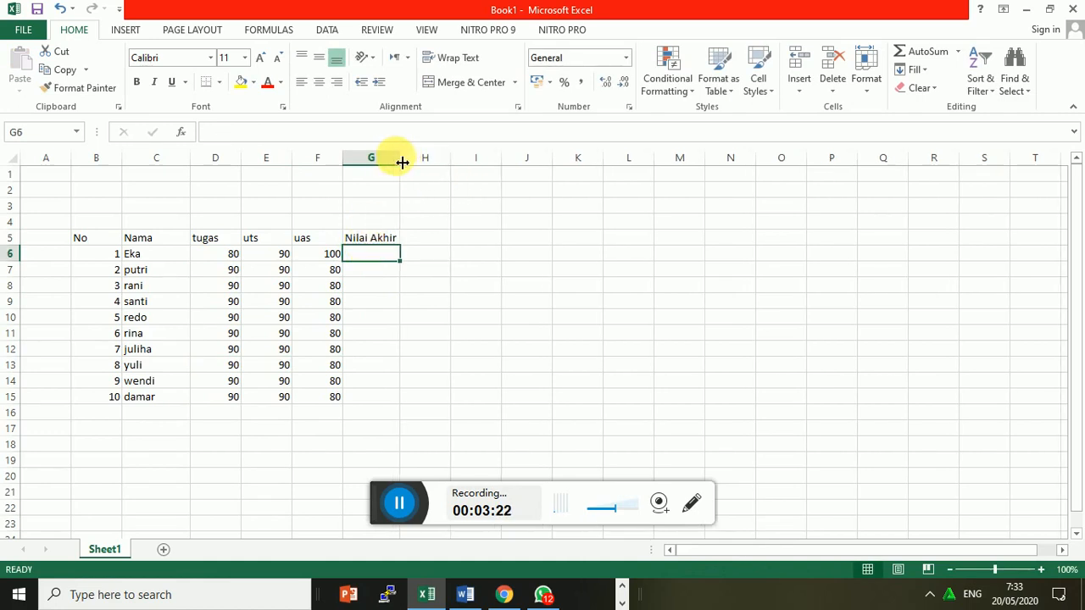
Step: Select G6 under Nilai Akhir and switch to the modul office document in Word to consult the Jenis Sel section
{"action": "left_click", "coordinate": [524, 399]}
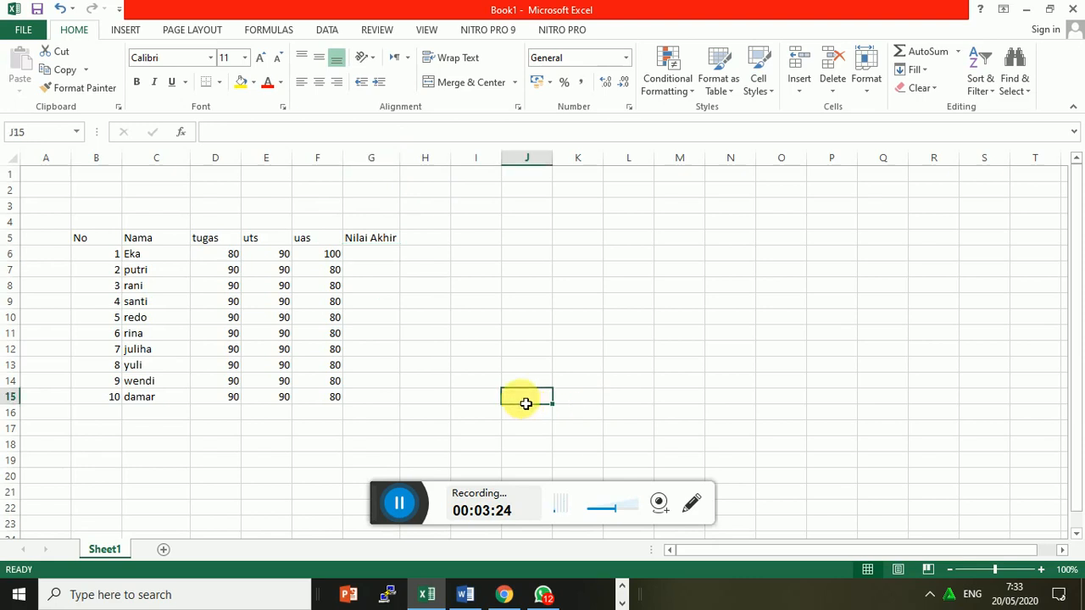
{"action": "left_click", "coordinate": [383, 259]}
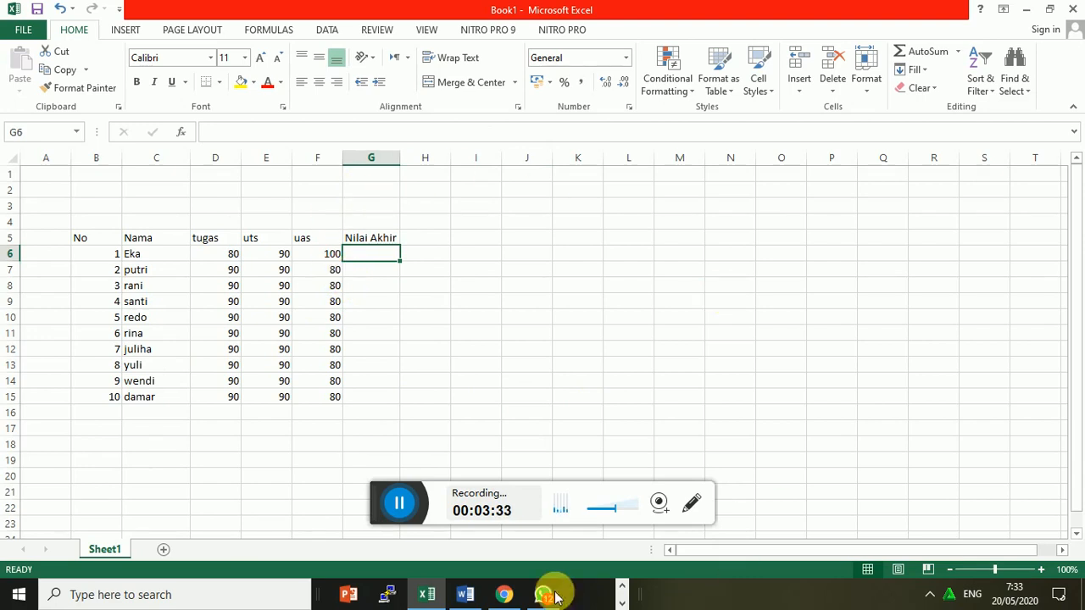
{"action": "left_click", "coordinate": [468, 595]}
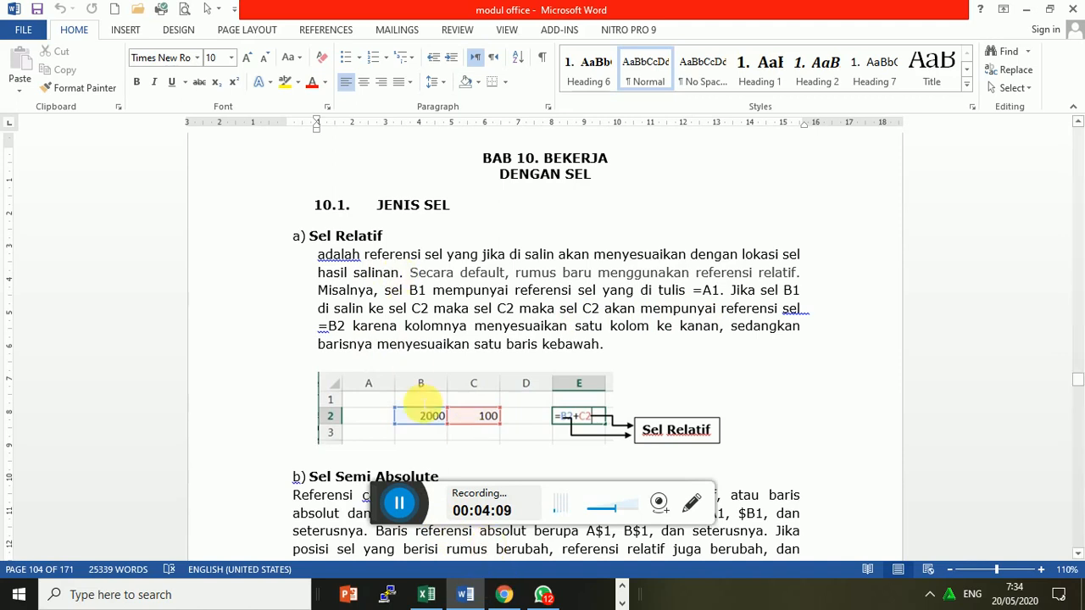
Step: Read the Sel Semi Absolute and Sel Absolute explanations in the Word module, and switch back to the Excel workbook
{"action": "scroll", "coordinate": [421, 403], "scroll_direction": "down", "scroll_amount": 3}
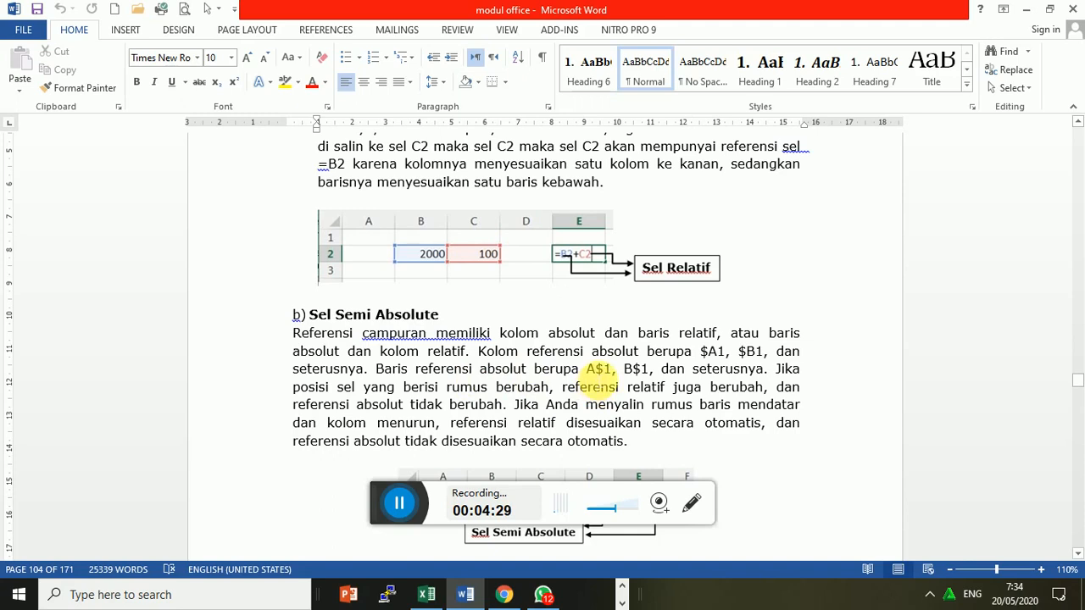
{"action": "scroll", "coordinate": [577, 381], "scroll_direction": "down", "scroll_amount": 5}
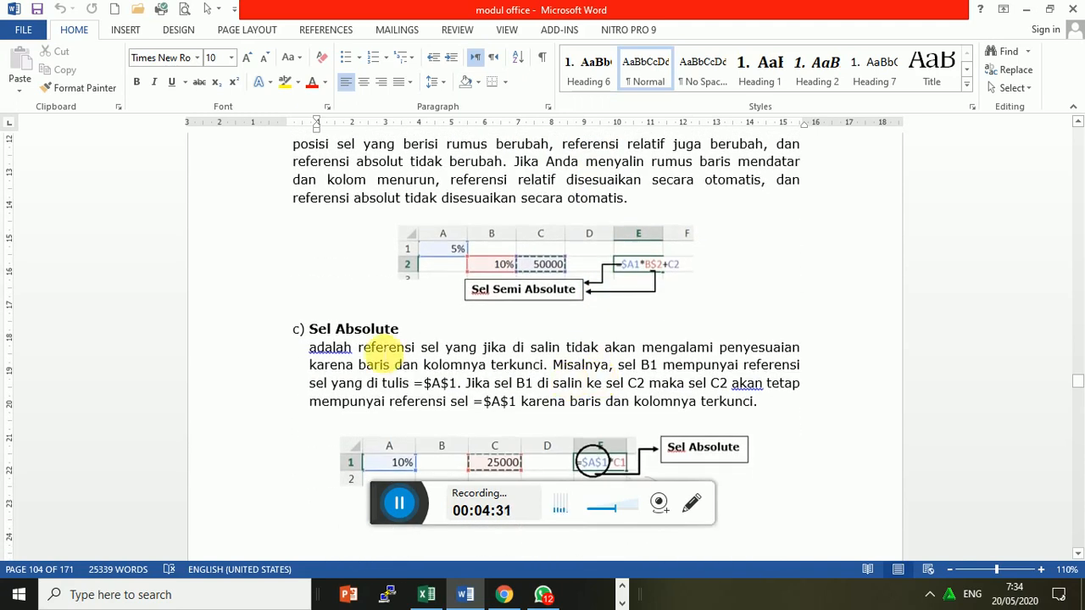
{"action": "scroll", "coordinate": [386, 347], "scroll_direction": "up", "scroll_amount": 3}
{"action": "scroll", "coordinate": [380, 324], "scroll_direction": "down", "scroll_amount": 4}
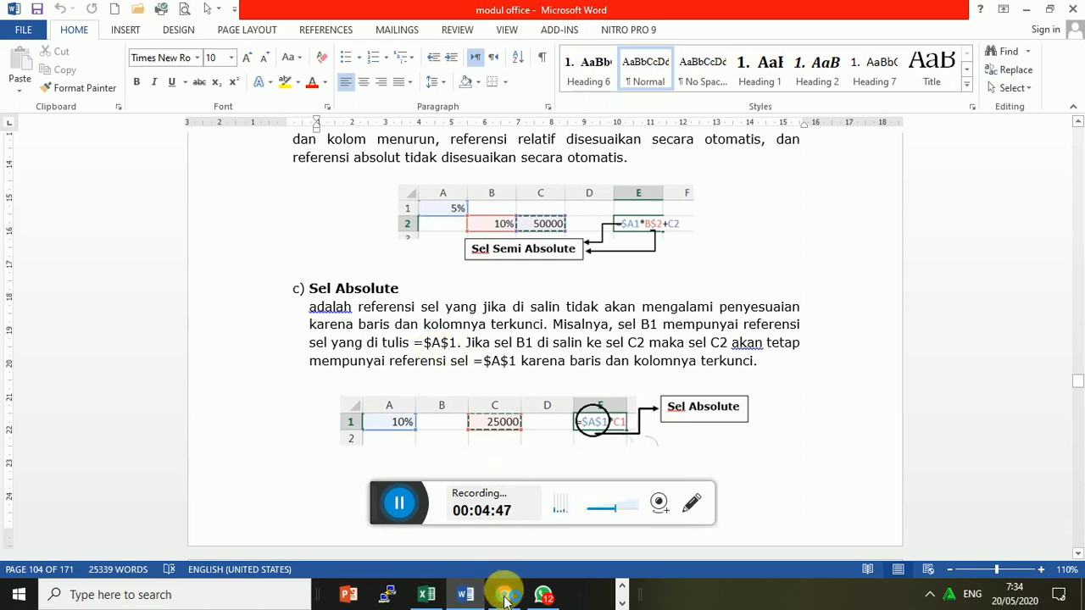
{"action": "mouse_move", "coordinate": [488, 604]}
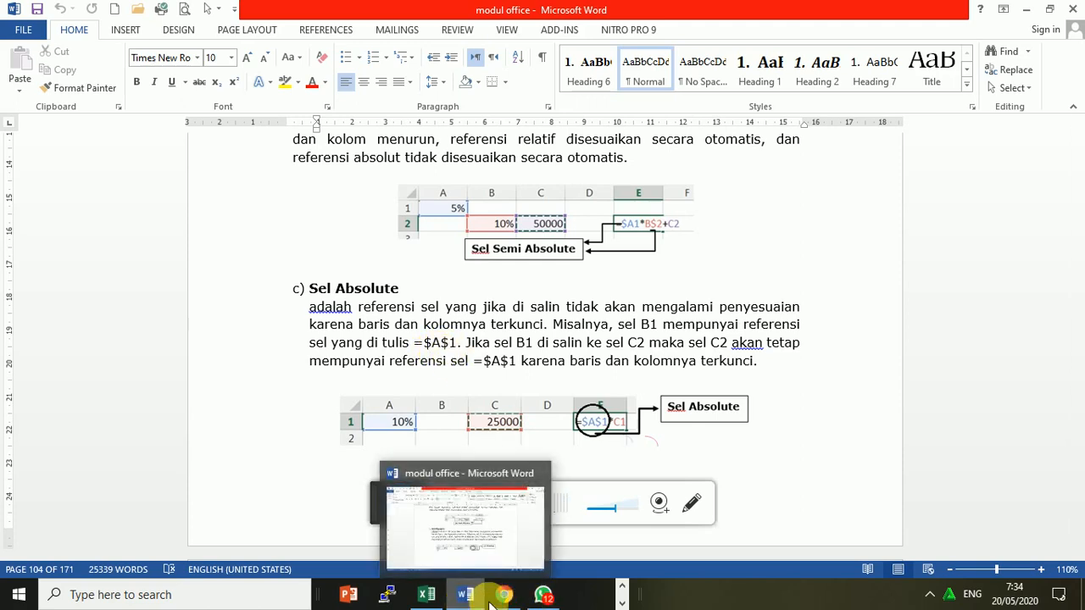
{"action": "left_click", "coordinate": [428, 594]}
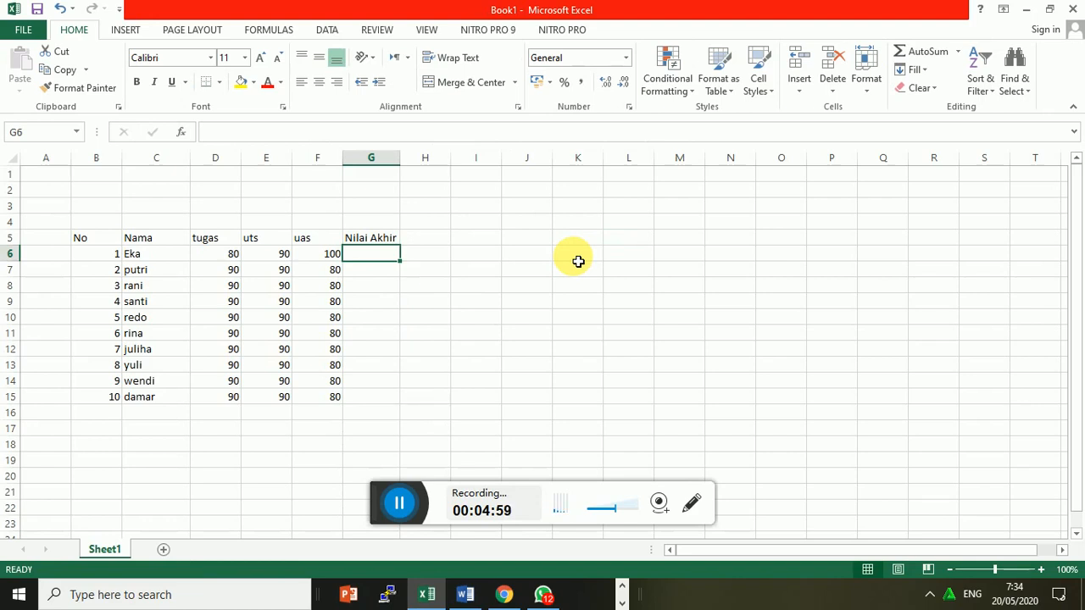
Step: Write the formula =(D6*20%)+(E6*30%)+(F6*40%) in G6 to weight the tugas, uts and uas grades
{"action": "type", "text": "="}
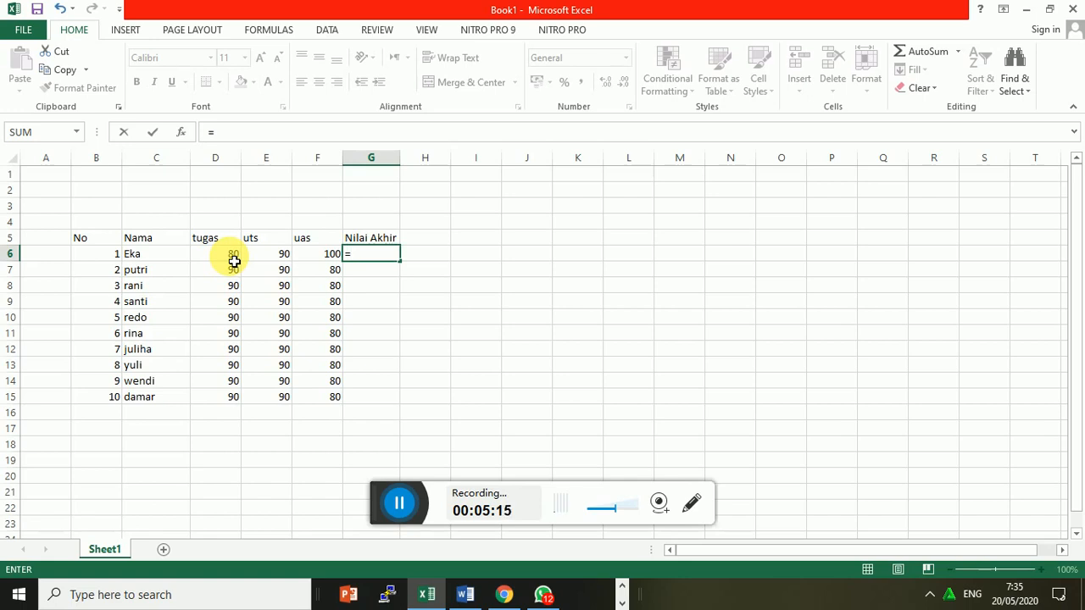
{"action": "type", "text": "("}
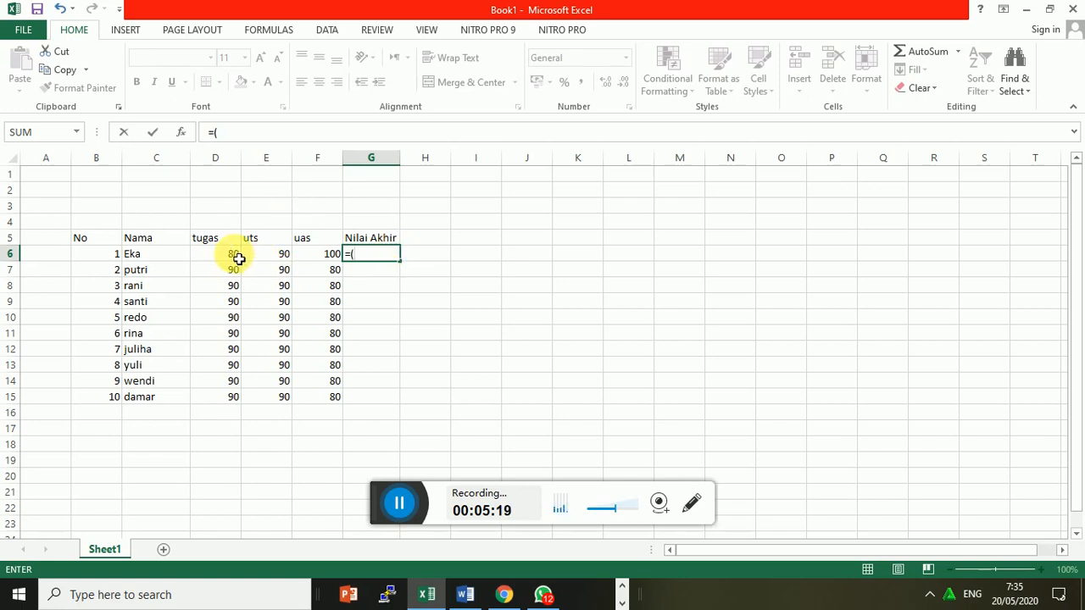
{"action": "left_click", "coordinate": [239, 259]}
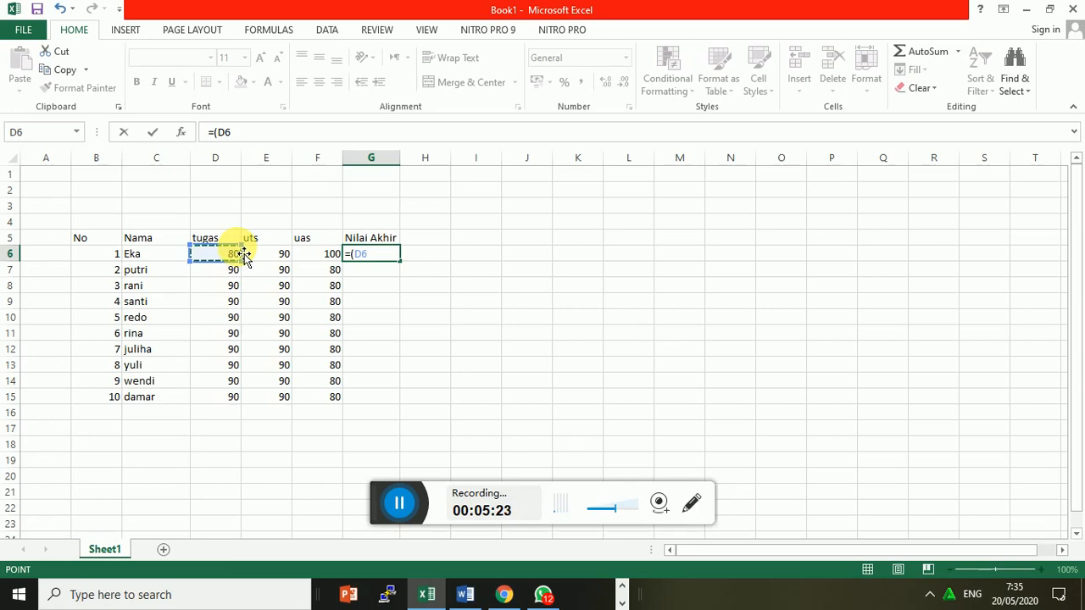
{"action": "type", "text": "*"}
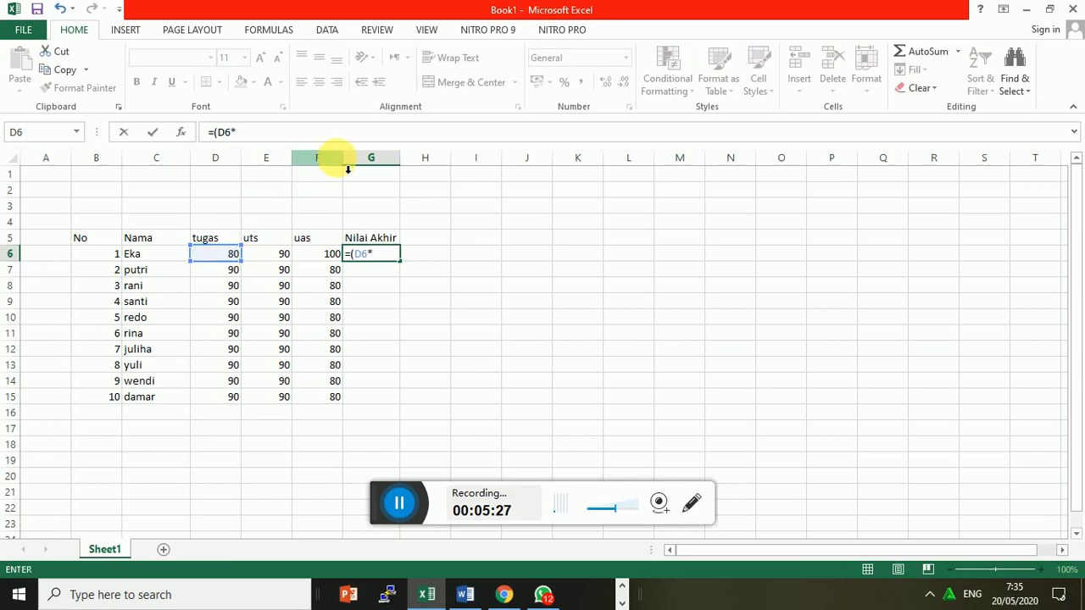
{"action": "type", "text": "20%)+("}
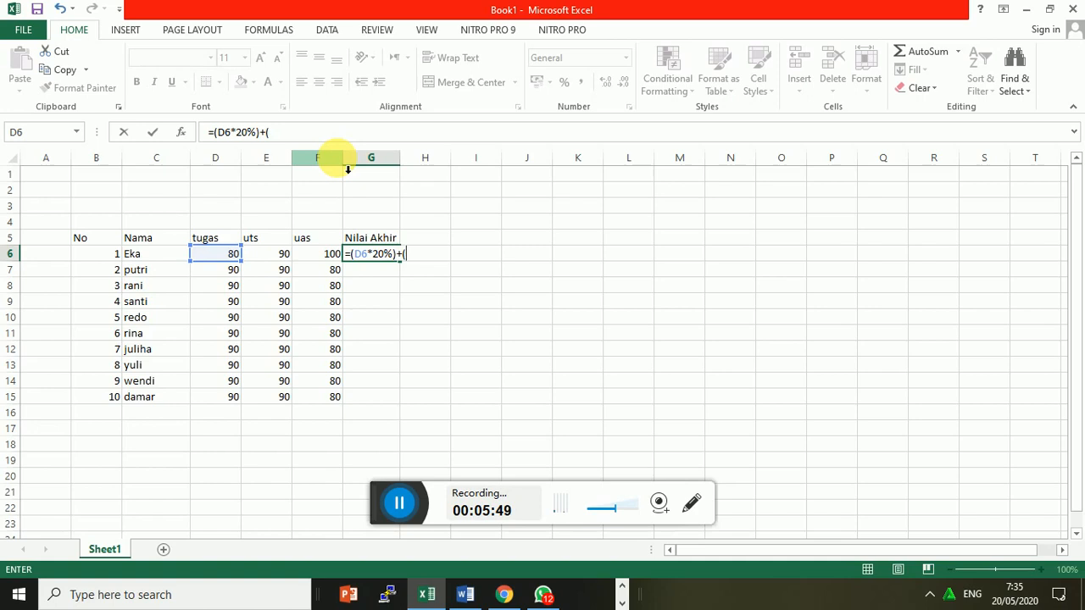
{"action": "left_click", "coordinate": [286, 255]}
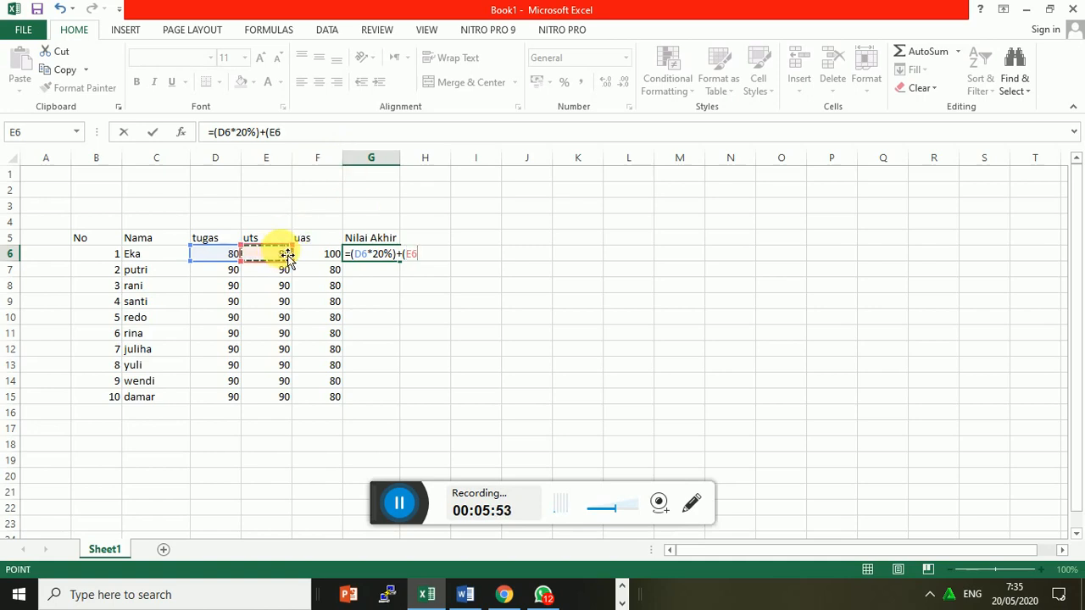
{"action": "type", "text": "*"}
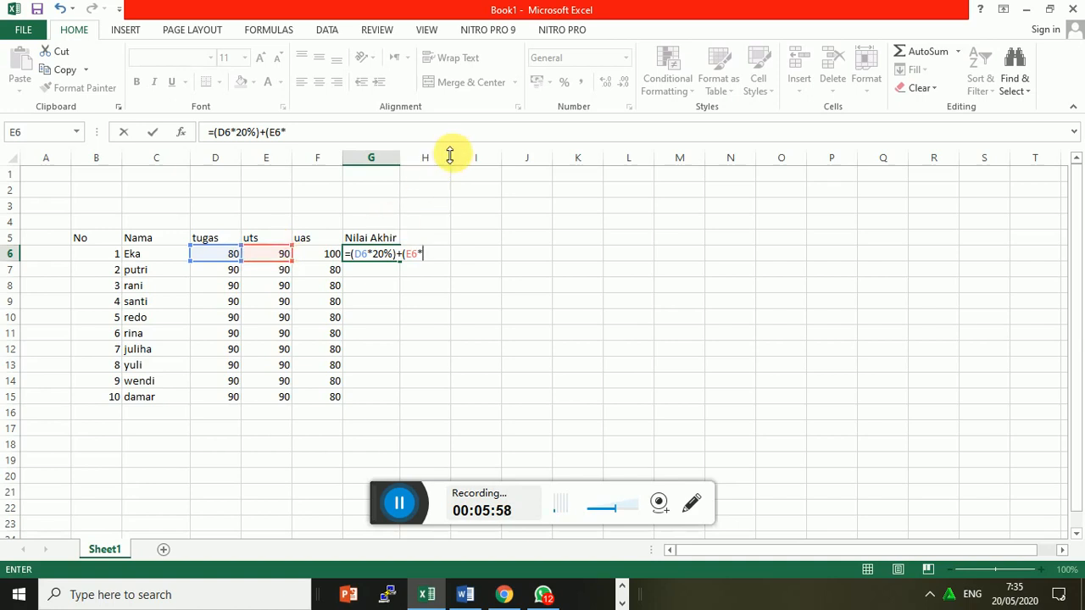
{"action": "type", "text": "30"}
{"action": "type", "text": "%)+"}
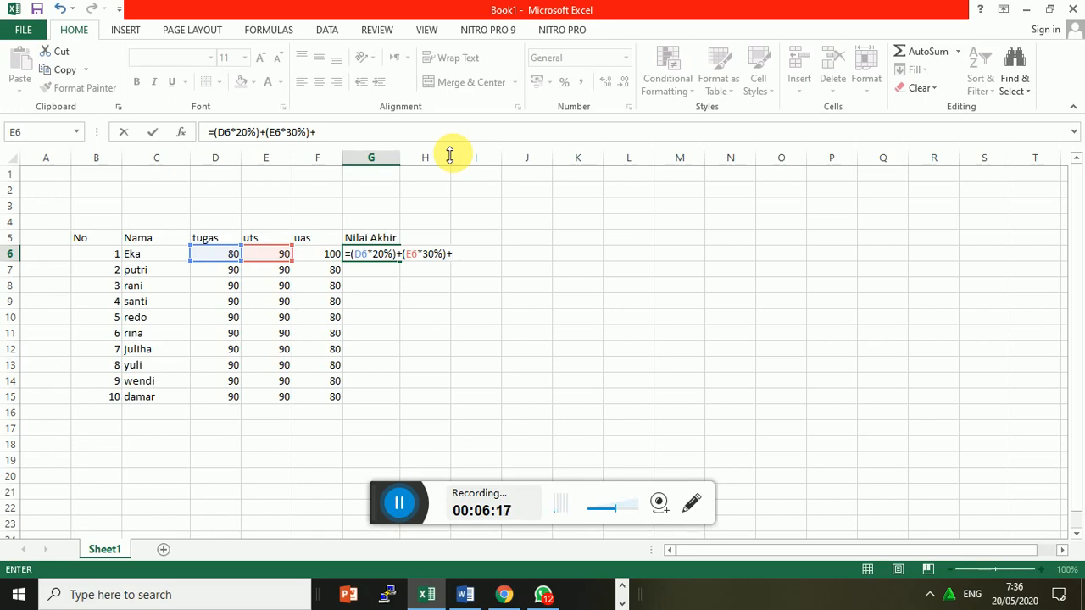
{"action": "type", "text": "("}
{"action": "left_click", "coordinate": [328, 260]}
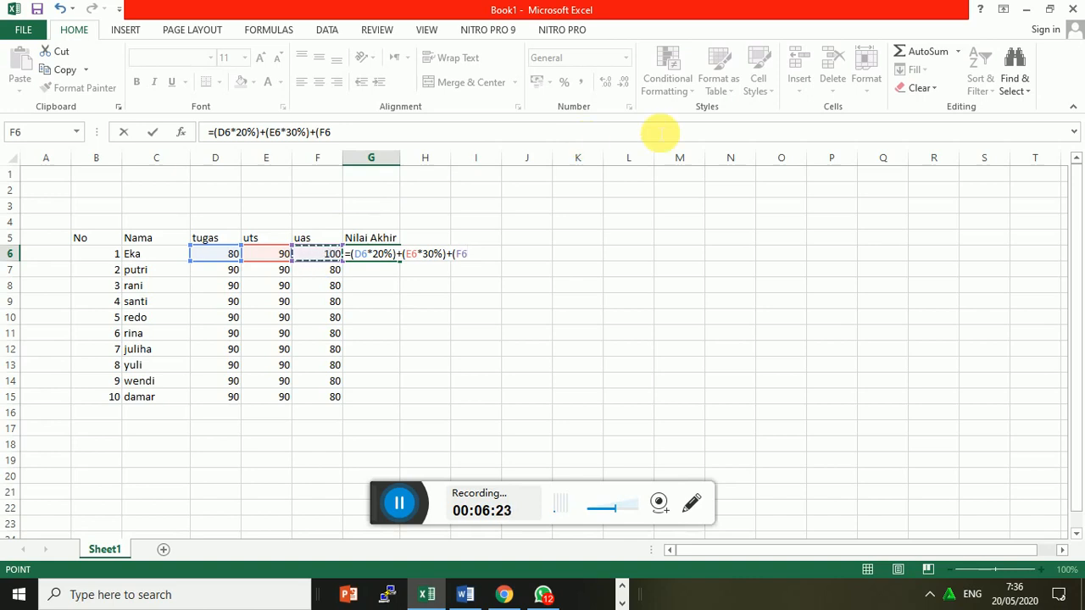
{"action": "type", "text": "*40%)"}
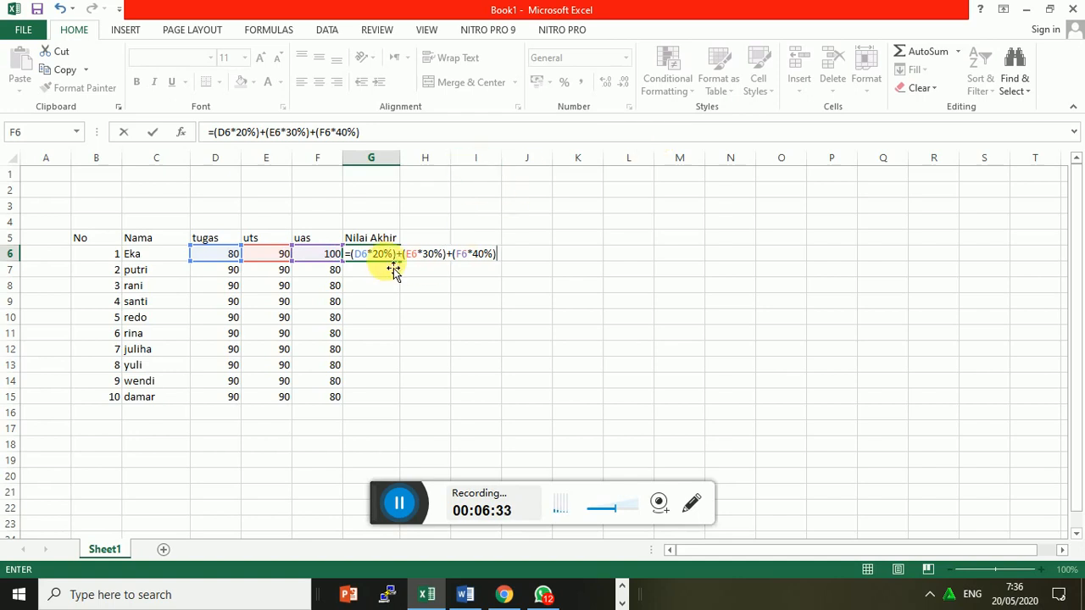
Step: Set the tugas weight in the G6 formula to 30% and fill the formula down through G15
{"action": "left_click", "coordinate": [380, 254]}
{"action": "key", "text": "BackSpace"}
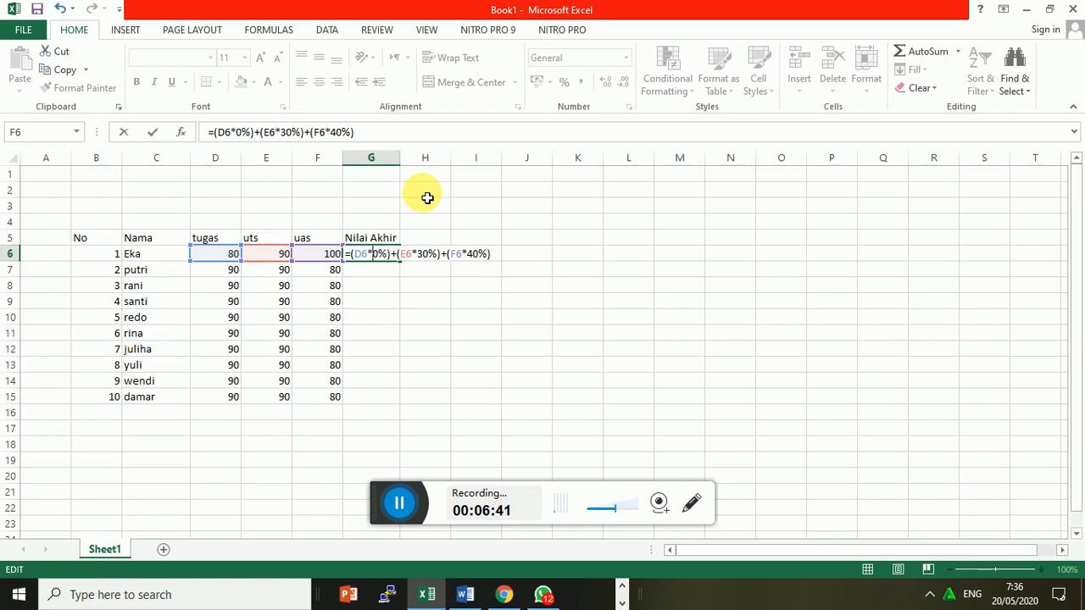
{"action": "type", "text": "3"}
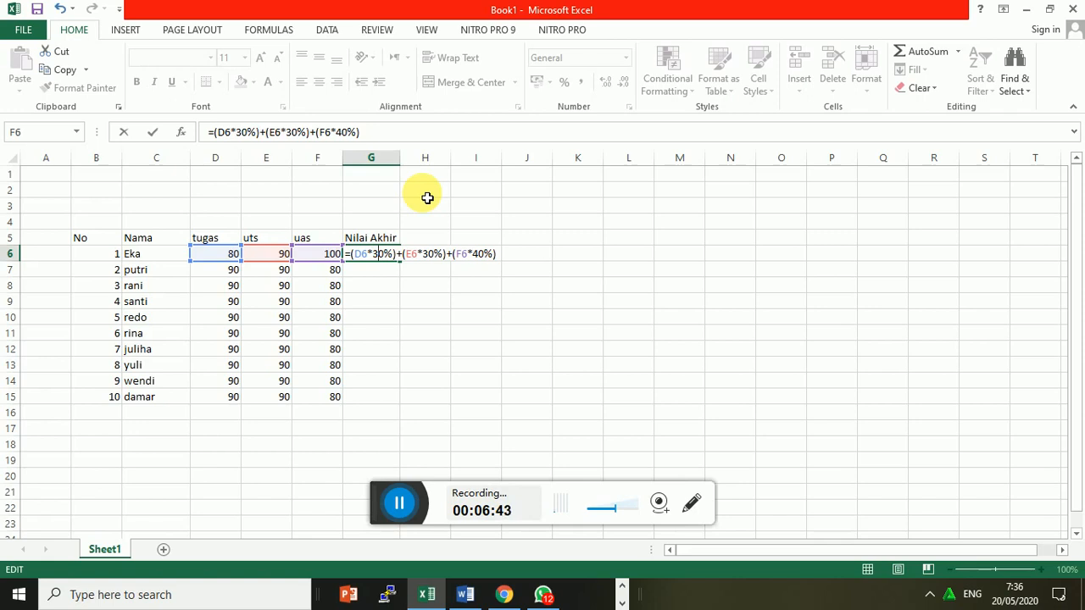
{"action": "key", "text": "Return"}
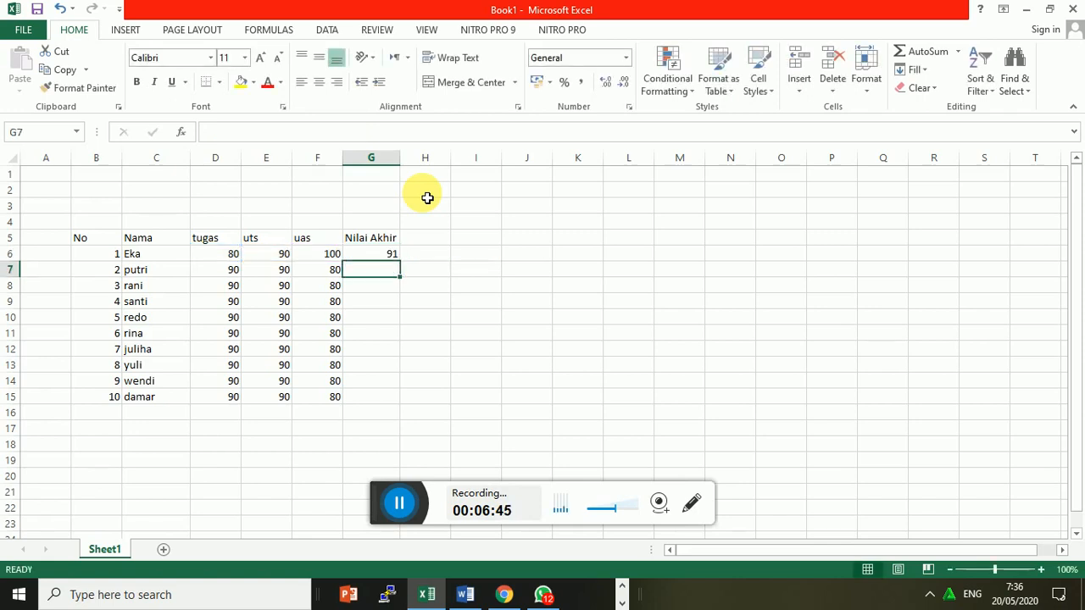
{"action": "left_click", "coordinate": [381, 256]}
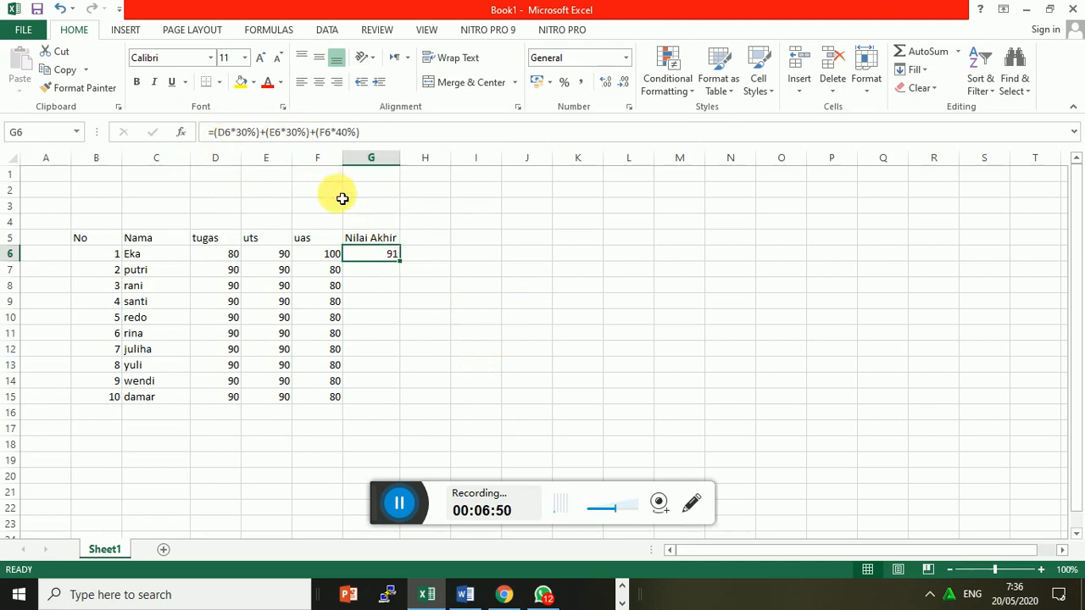
{"action": "left_click_drag", "start_coordinate": [406, 266], "coordinate": [407, 407]}
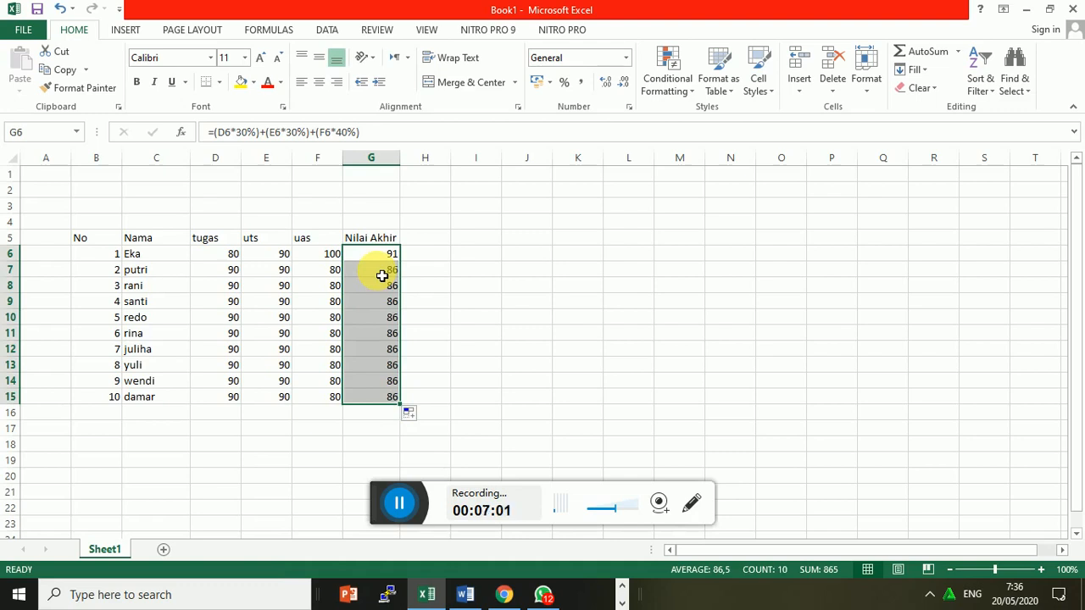
Step: Compare the formulas in the Nilai Akhir column, from G6 down to G15, to examine how the relative references adjust per row
{"action": "left_click", "coordinate": [268, 292]}
{"action": "left_click", "coordinate": [397, 272]}
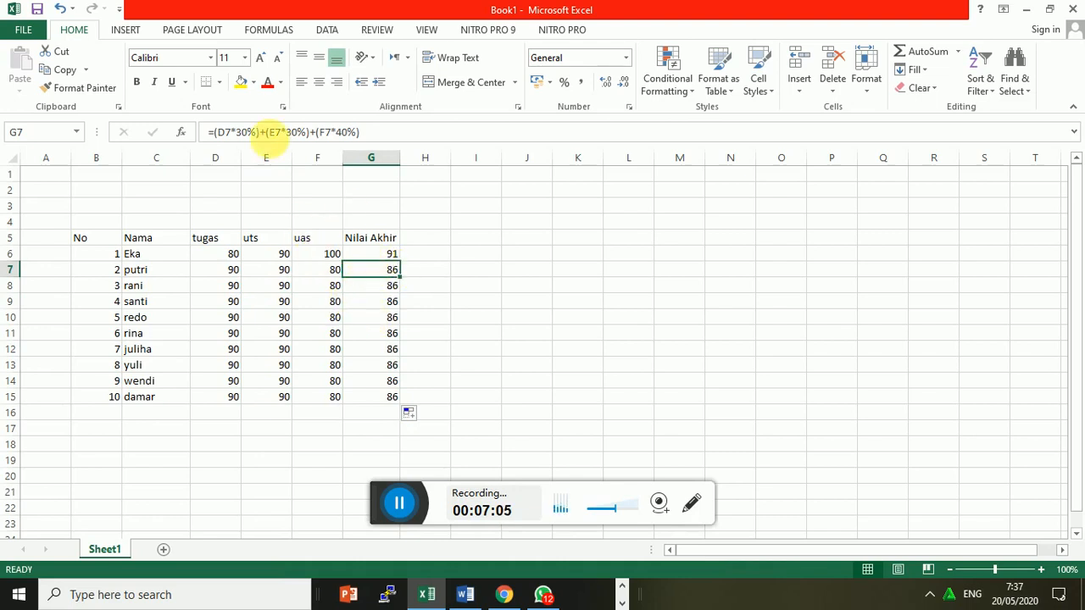
{"action": "left_click", "coordinate": [375, 260]}
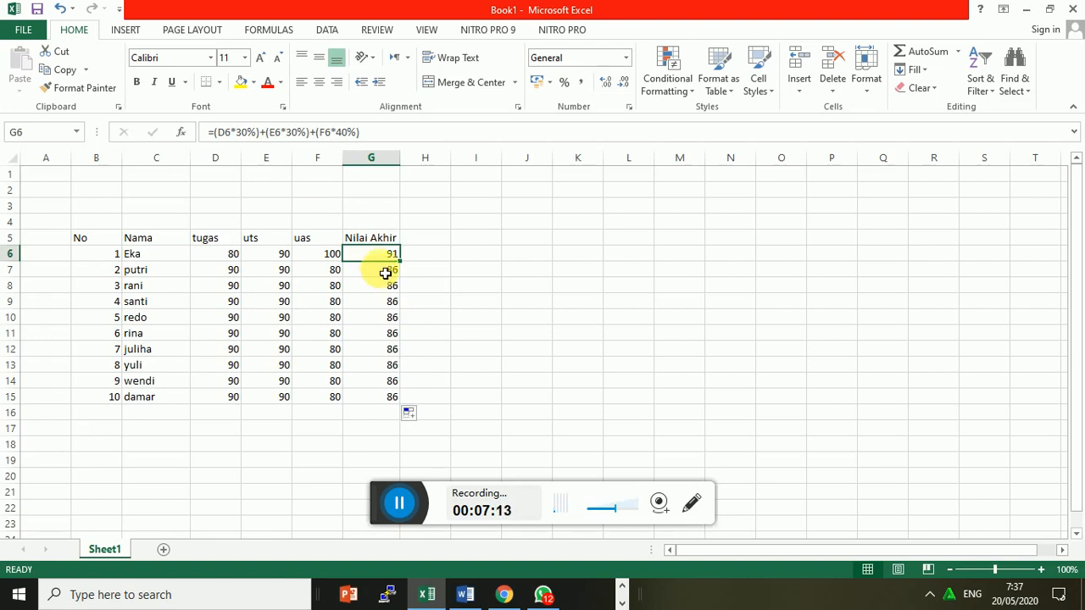
{"action": "left_click", "coordinate": [385, 272]}
{"action": "left_click", "coordinate": [385, 257]}
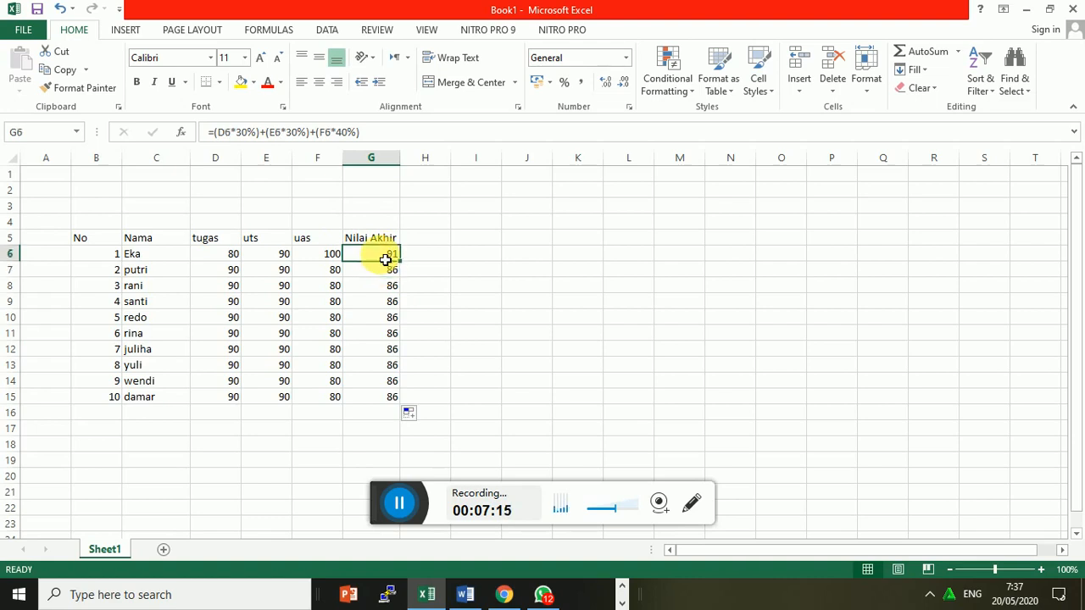
{"action": "left_click", "coordinate": [386, 276]}
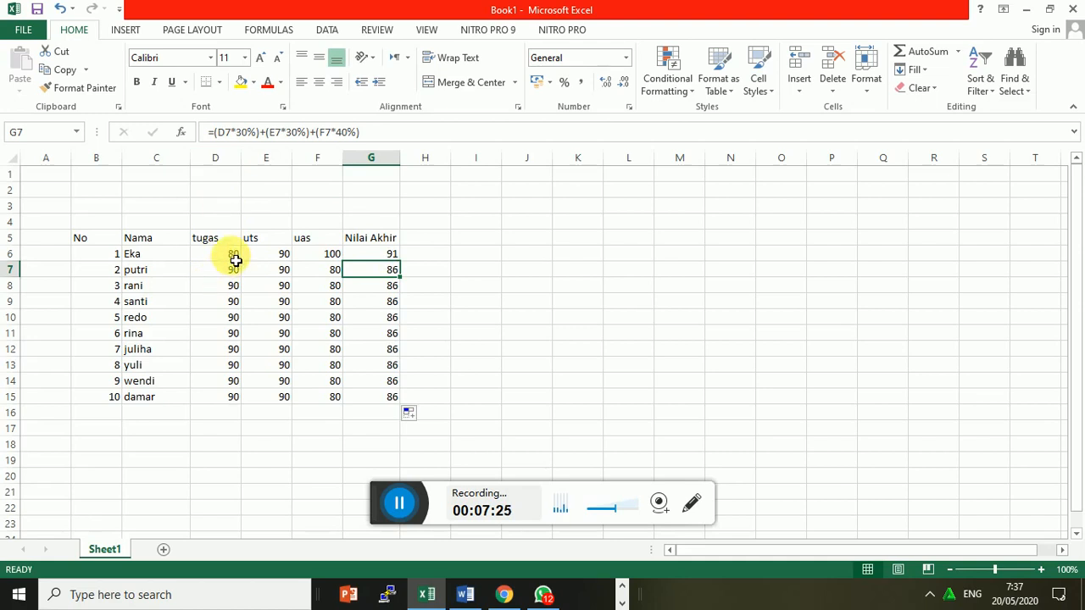
{"action": "left_click", "coordinate": [382, 256]}
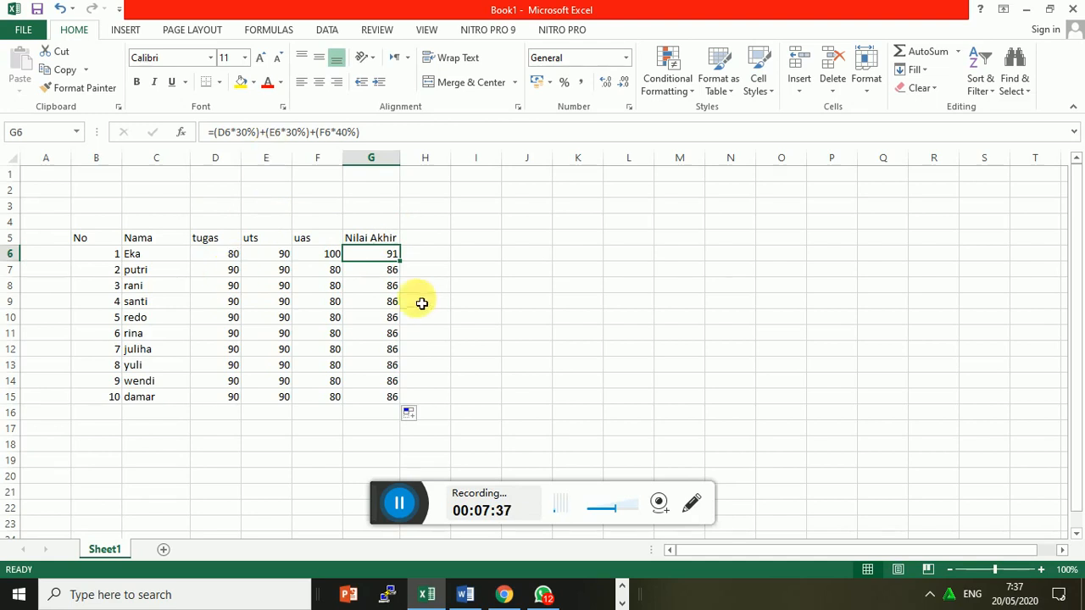
{"action": "left_click", "coordinate": [393, 273]}
{"action": "left_click", "coordinate": [391, 300]}
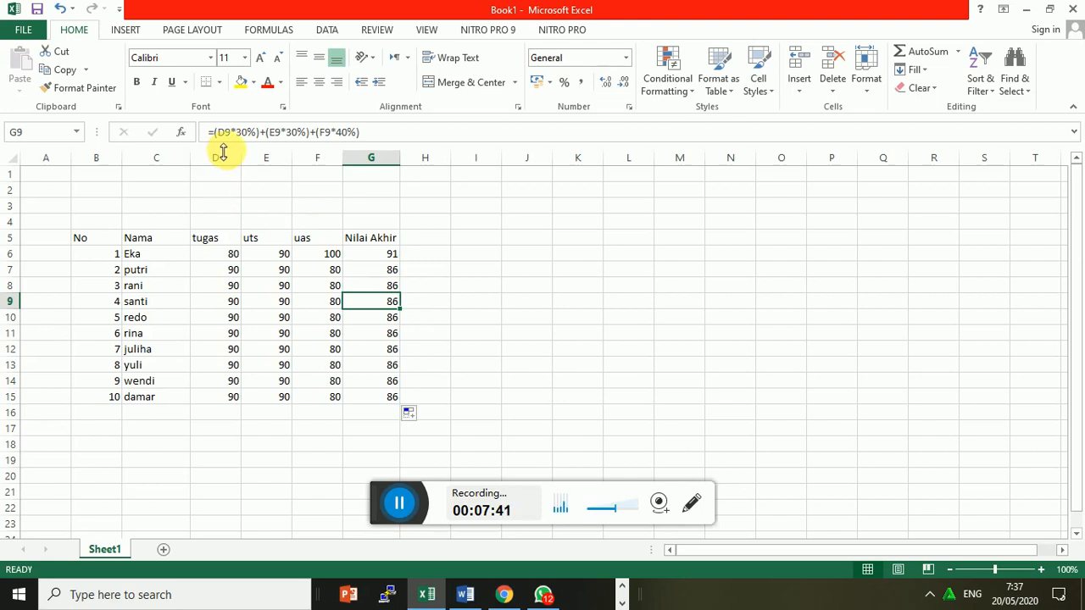
{"action": "left_click", "coordinate": [394, 320]}
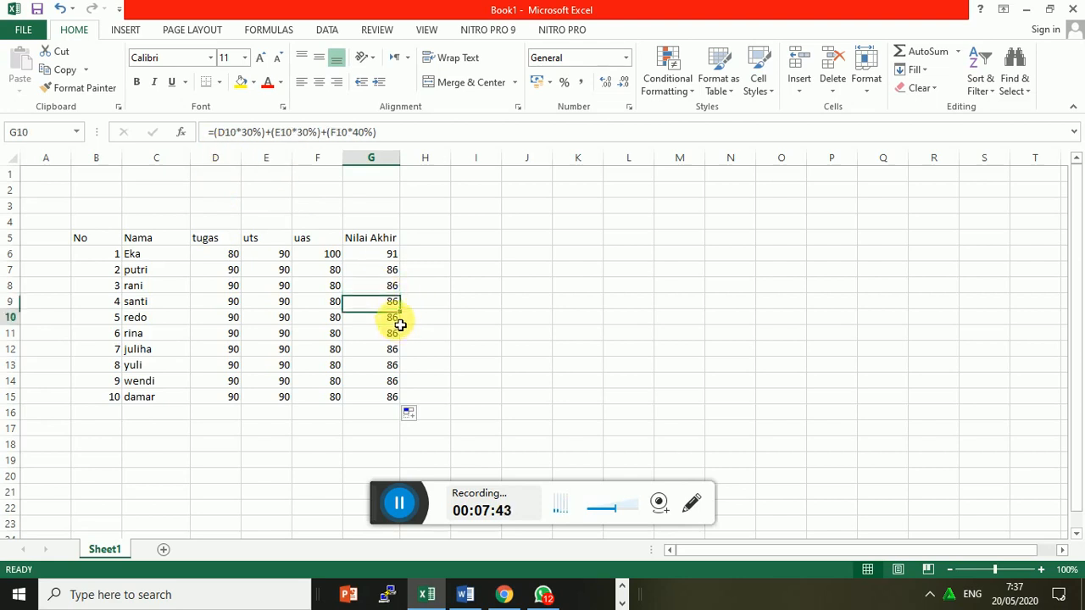
{"action": "left_click", "coordinate": [387, 339]}
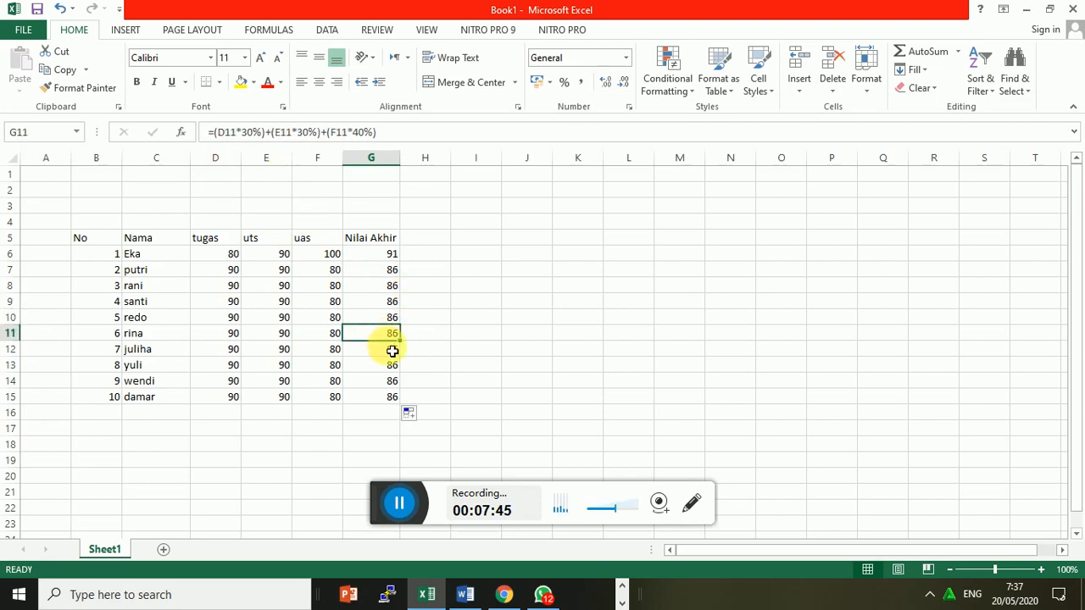
{"action": "left_click", "coordinate": [395, 399]}
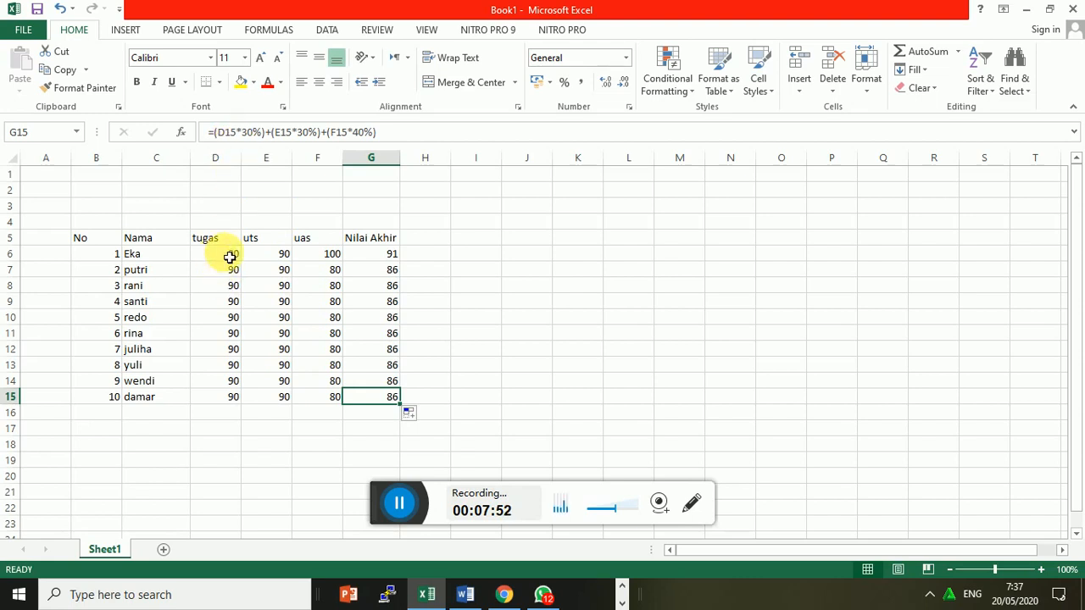
Step: Change the D6 reference in the G6 formula to the semi-absolute form $D6, keeping G6 selected
{"action": "left_click", "coordinate": [378, 255]}
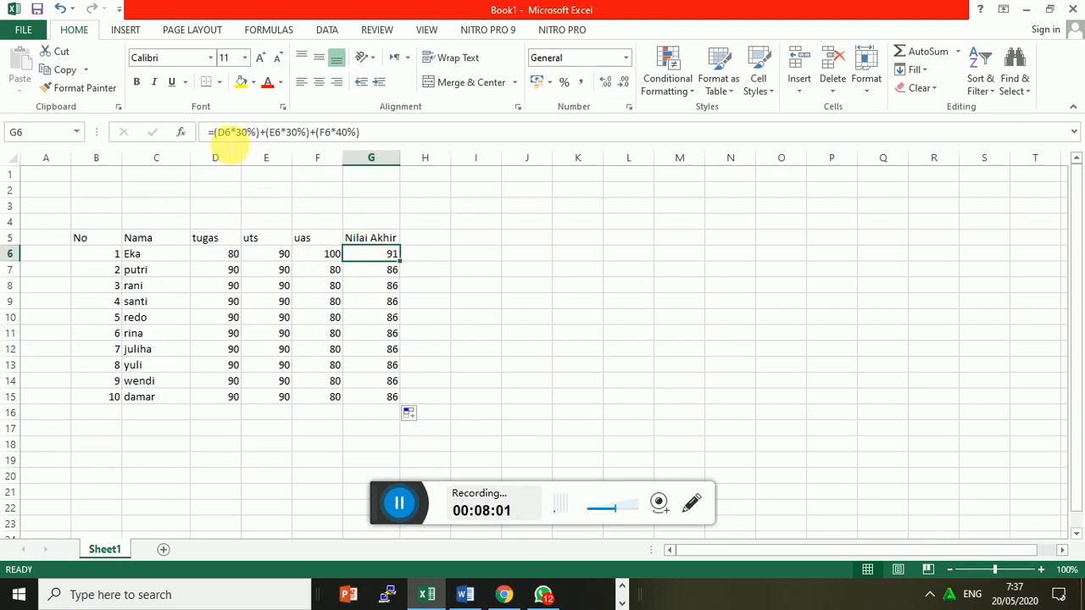
{"action": "left_click", "coordinate": [227, 136]}
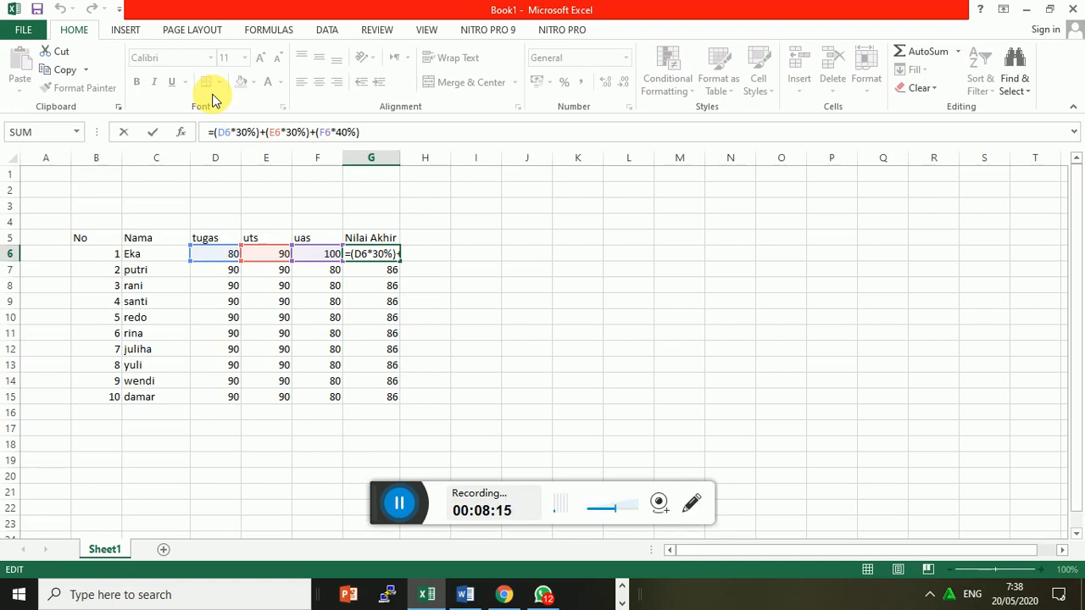
{"action": "key", "text": "F4"}
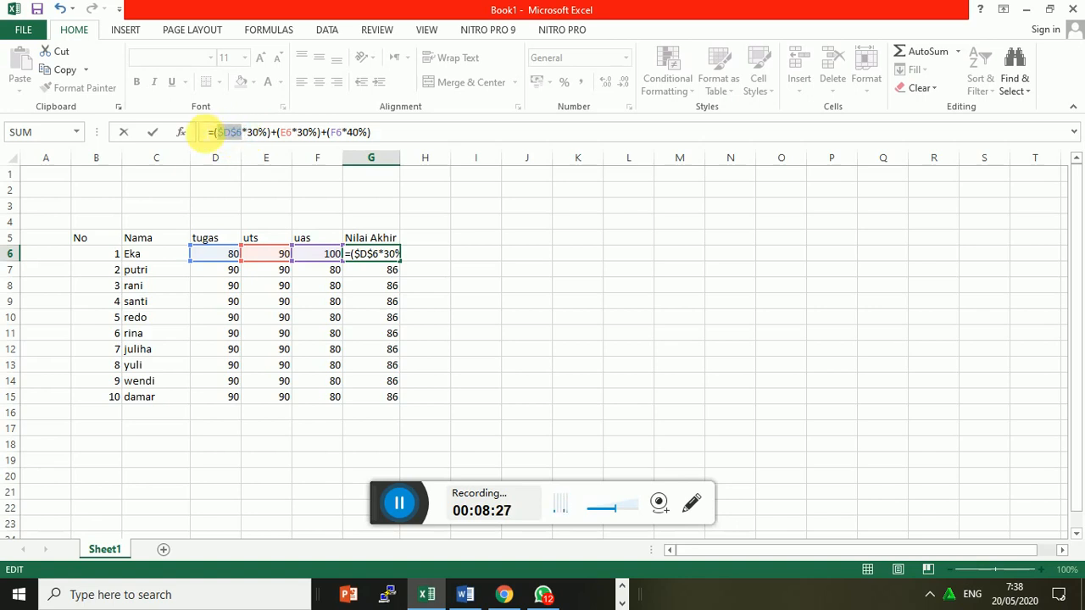
{"action": "key", "text": "F4"}
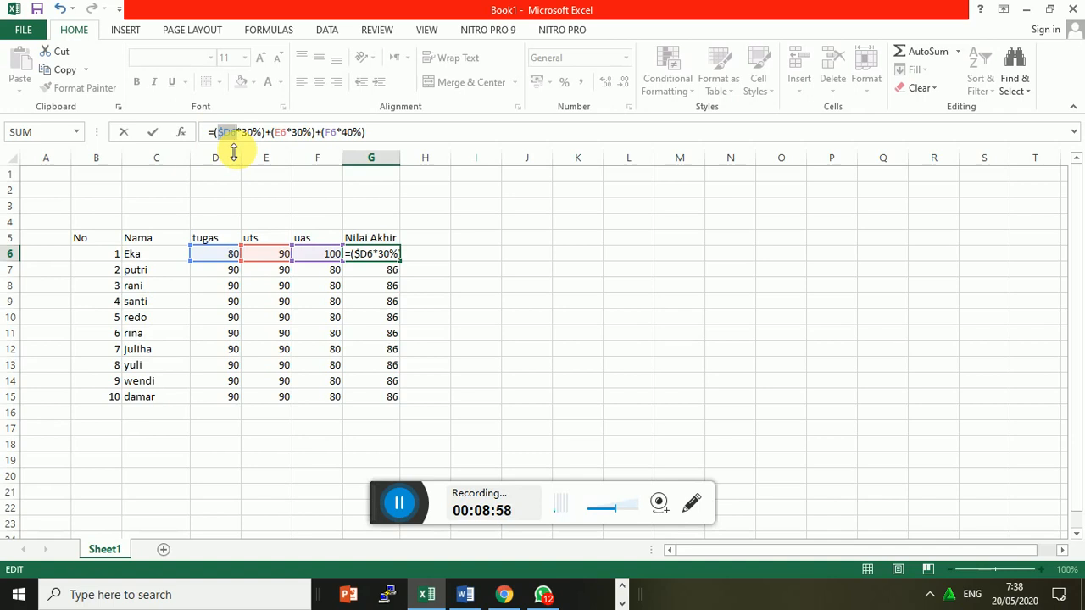
{"action": "key", "text": "F4"}
{"action": "key", "text": "Return"}
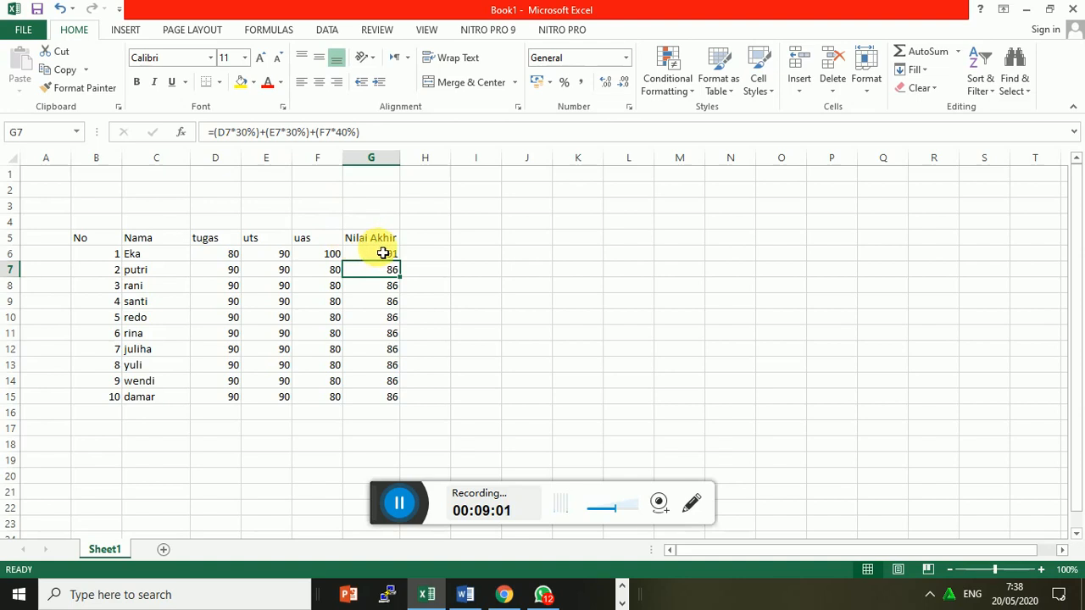
{"action": "left_click", "coordinate": [385, 255]}
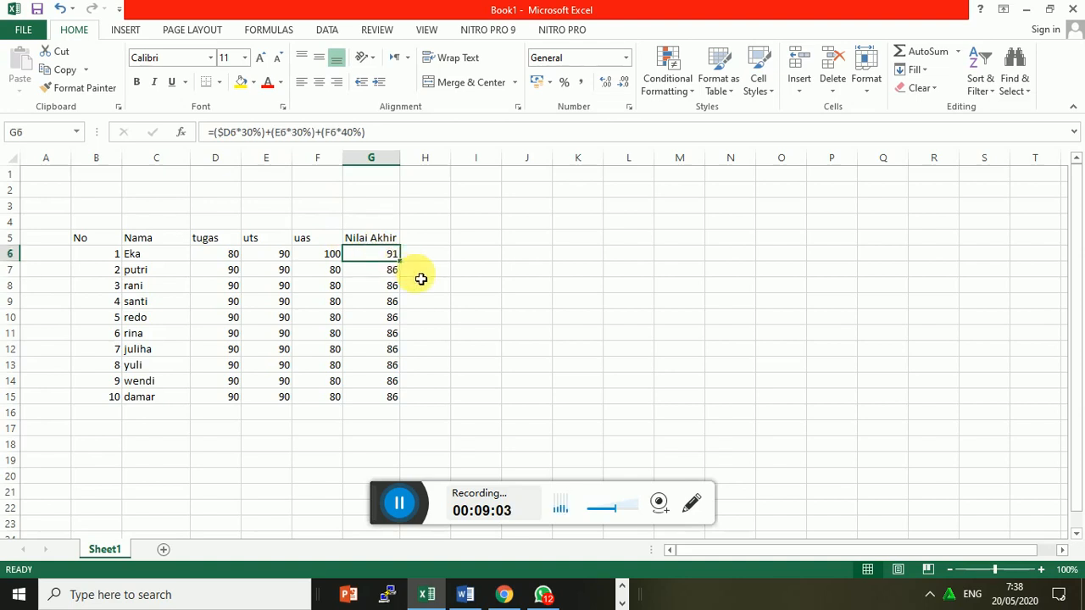
Step: Fill the G6 formula with the semi-absolute $D6 reference down the Nilai Akhir column through G15
{"action": "left_click_drag", "start_coordinate": [407, 267], "coordinate": [405, 404]}
{"action": "left_click", "coordinate": [387, 257]}
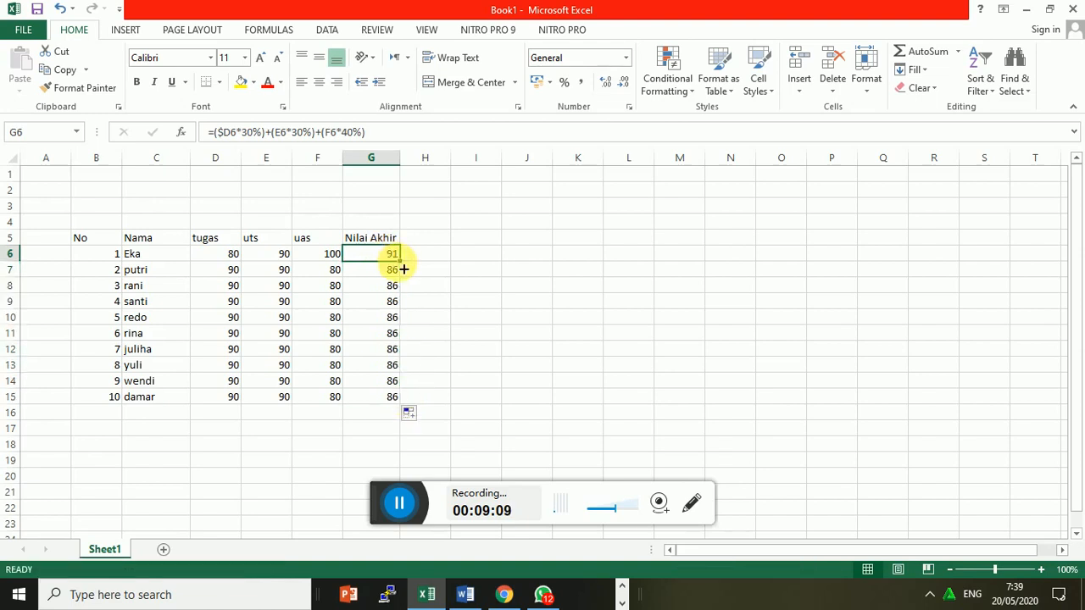
{"action": "left_click_drag", "start_coordinate": [403, 269], "coordinate": [400, 280]}
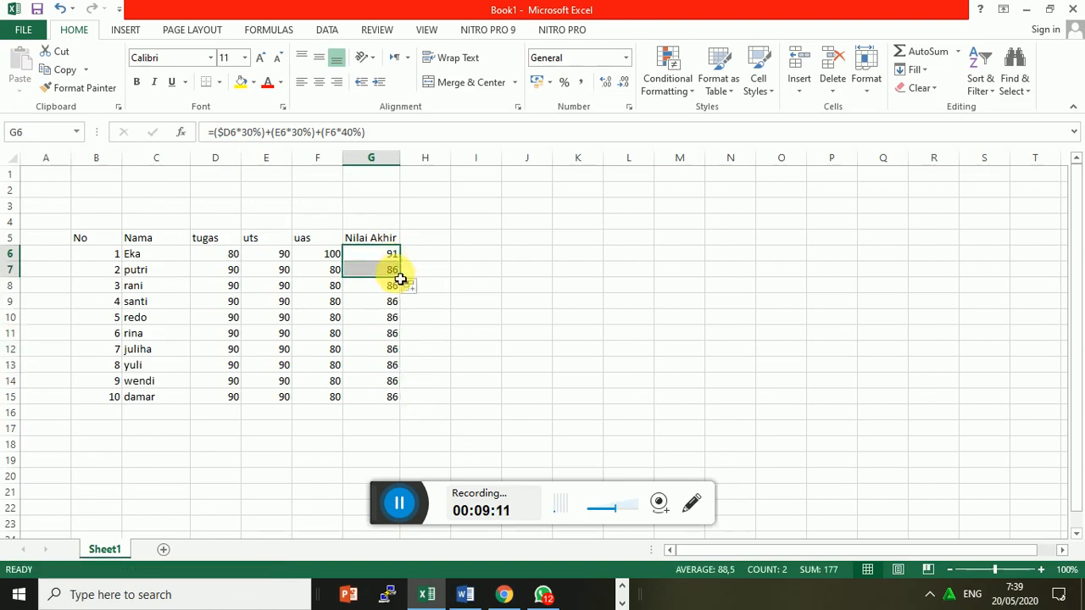
Step: Compare the formulas in G6, G7 and G8 to examine how the column-locked $D6 reference behaves from row to row
{"action": "left_click", "coordinate": [392, 274]}
{"action": "left_click", "coordinate": [392, 254]}
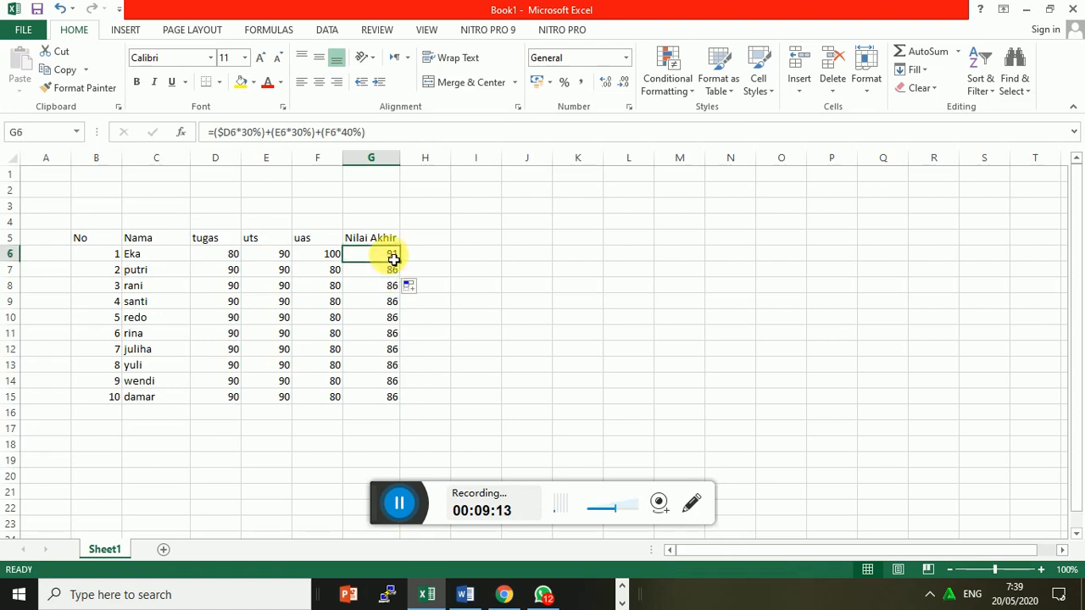
{"action": "left_click", "coordinate": [393, 272]}
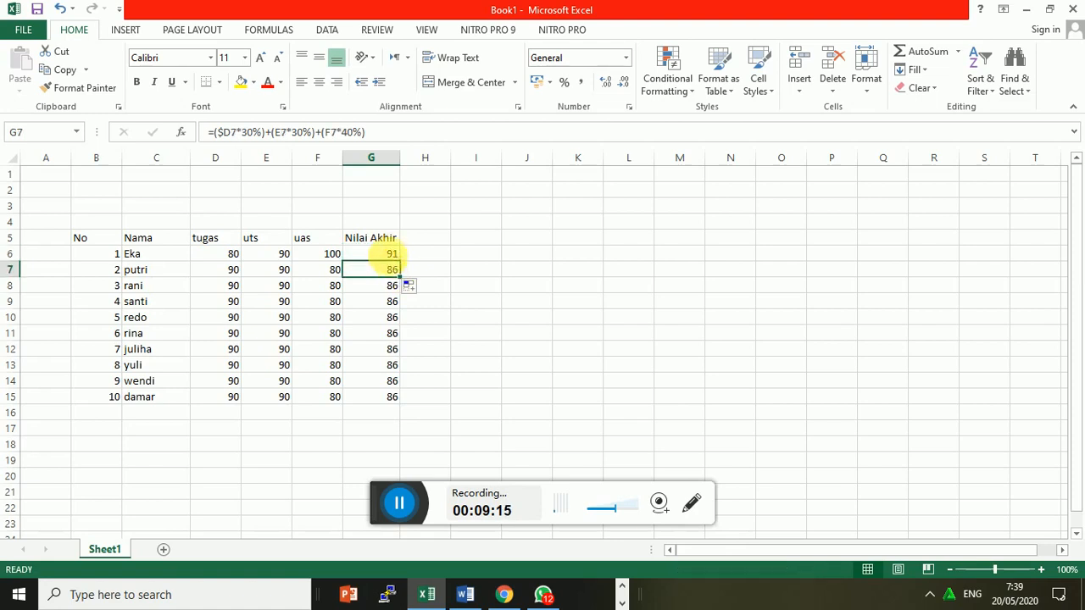
{"action": "left_click", "coordinate": [393, 253]}
{"action": "left_click", "coordinate": [393, 273]}
{"action": "left_click", "coordinate": [391, 252]}
{"action": "left_click", "coordinate": [392, 274]}
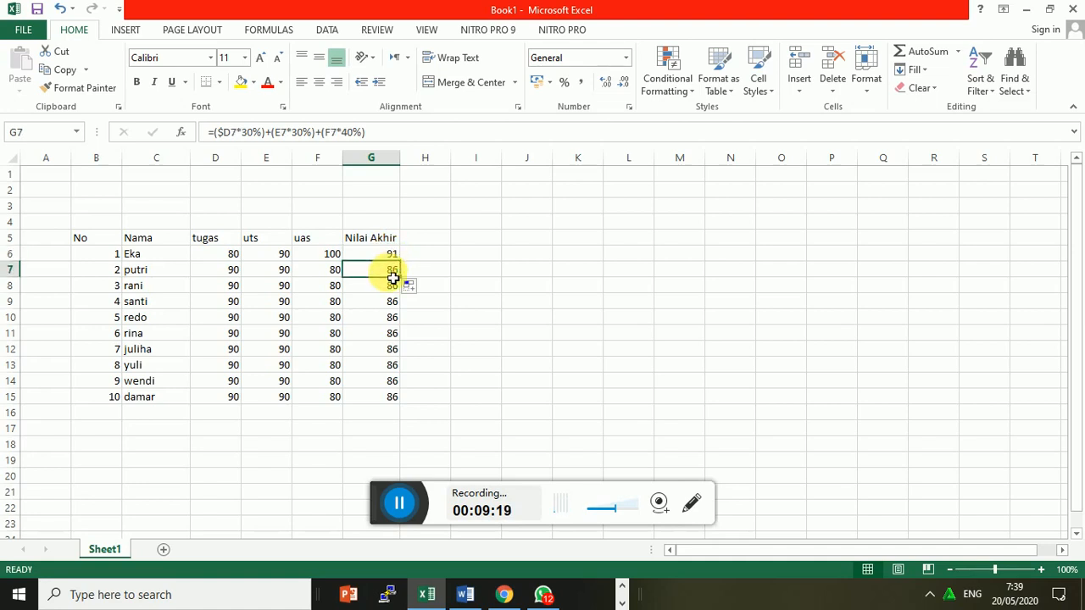
{"action": "left_click", "coordinate": [390, 288]}
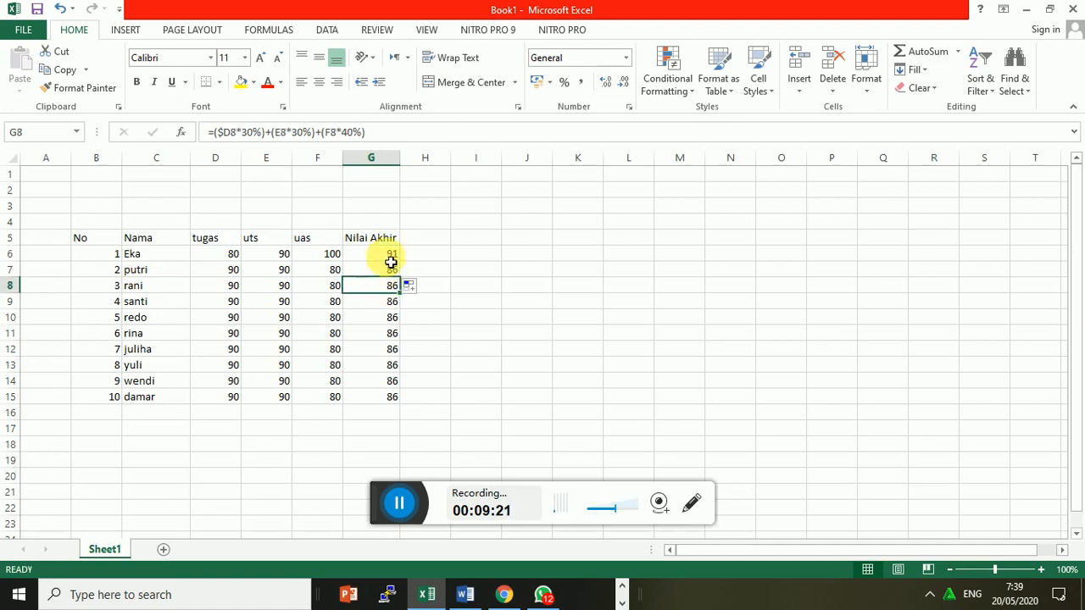
{"action": "left_click", "coordinate": [390, 256]}
{"action": "left_click", "coordinate": [388, 270]}
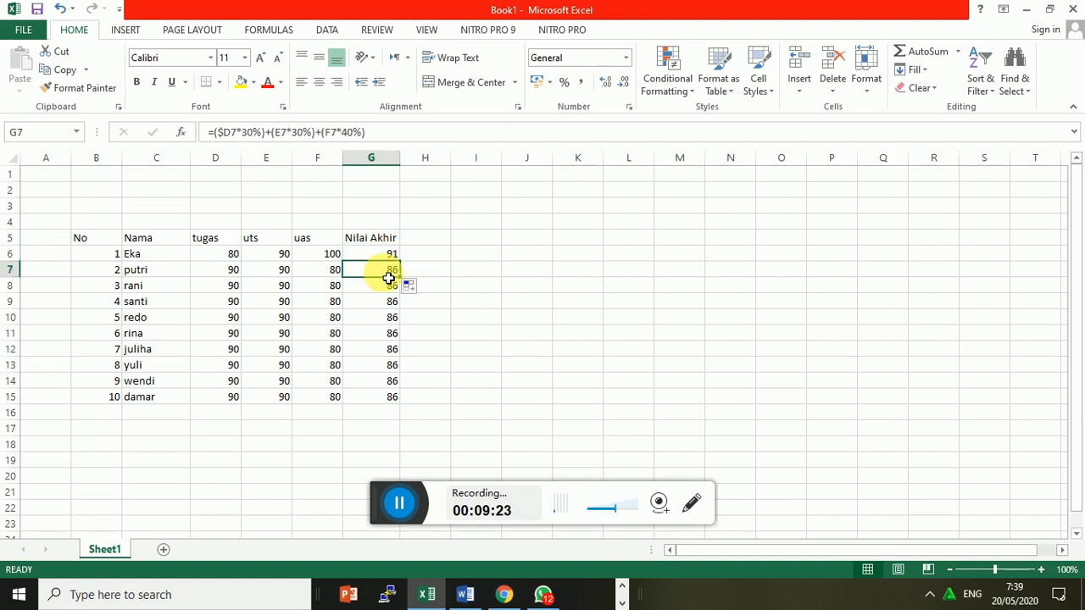
{"action": "left_click", "coordinate": [390, 260]}
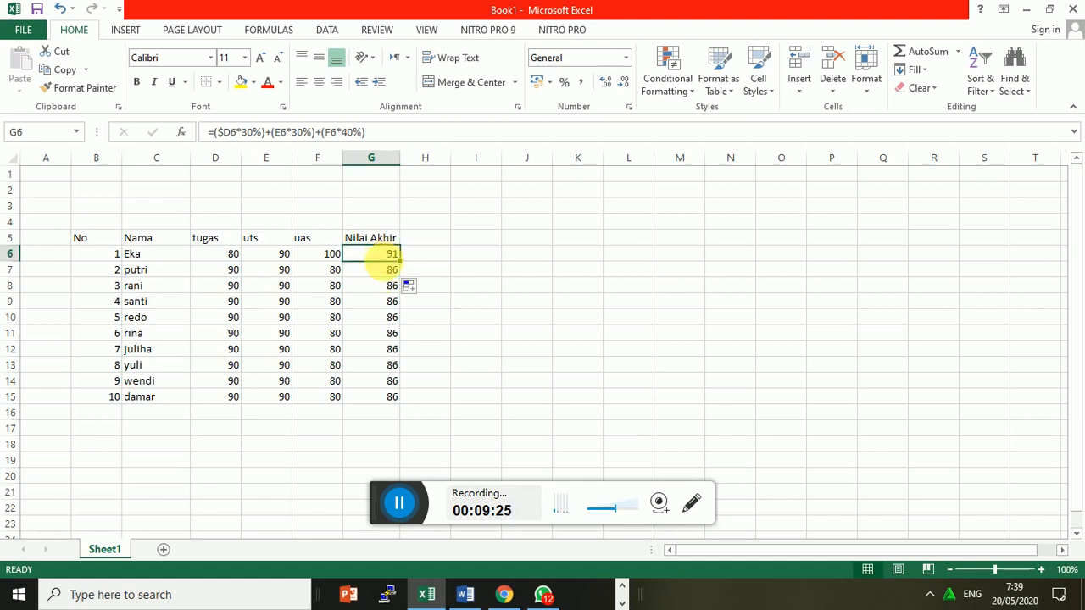
{"action": "left_click", "coordinate": [386, 272]}
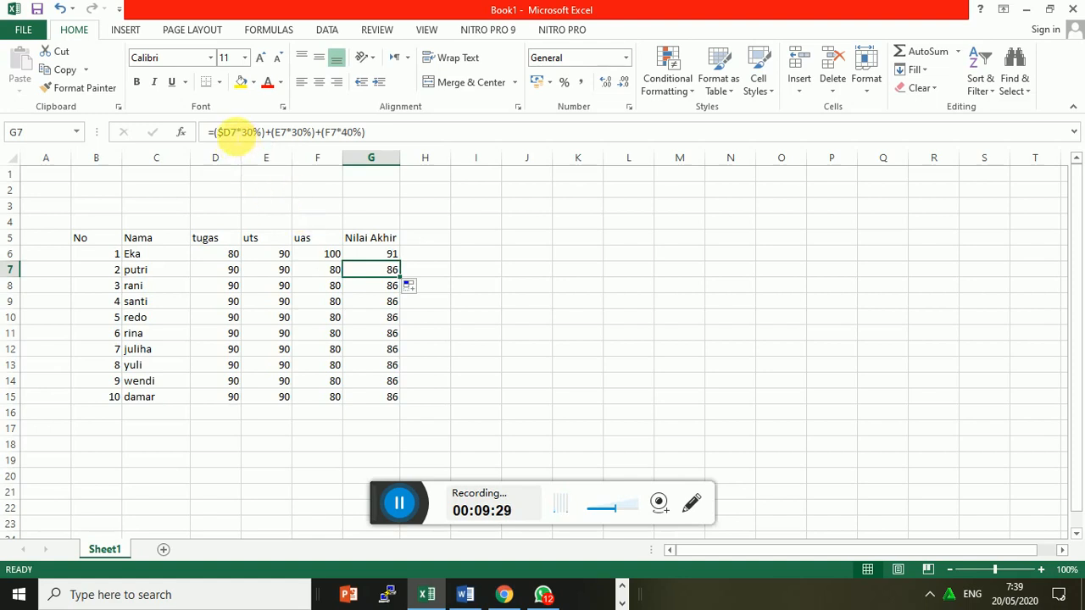
Step: Change the tugas reference in the G6 formula to the row-locked semi-absolute form D$6
{"action": "left_click", "coordinate": [370, 256]}
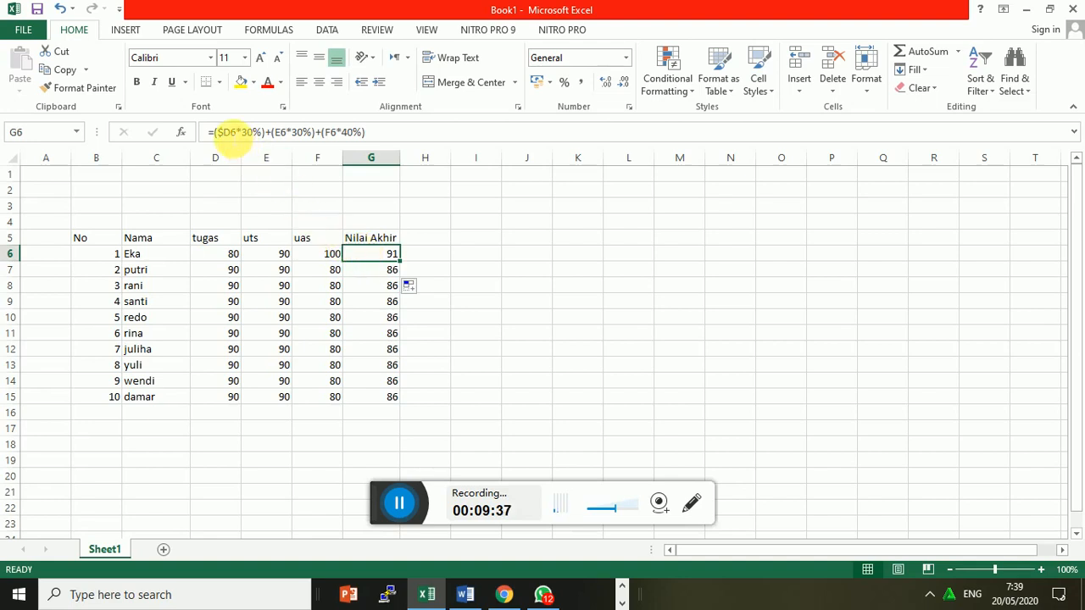
{"action": "left_click", "coordinate": [229, 133]}
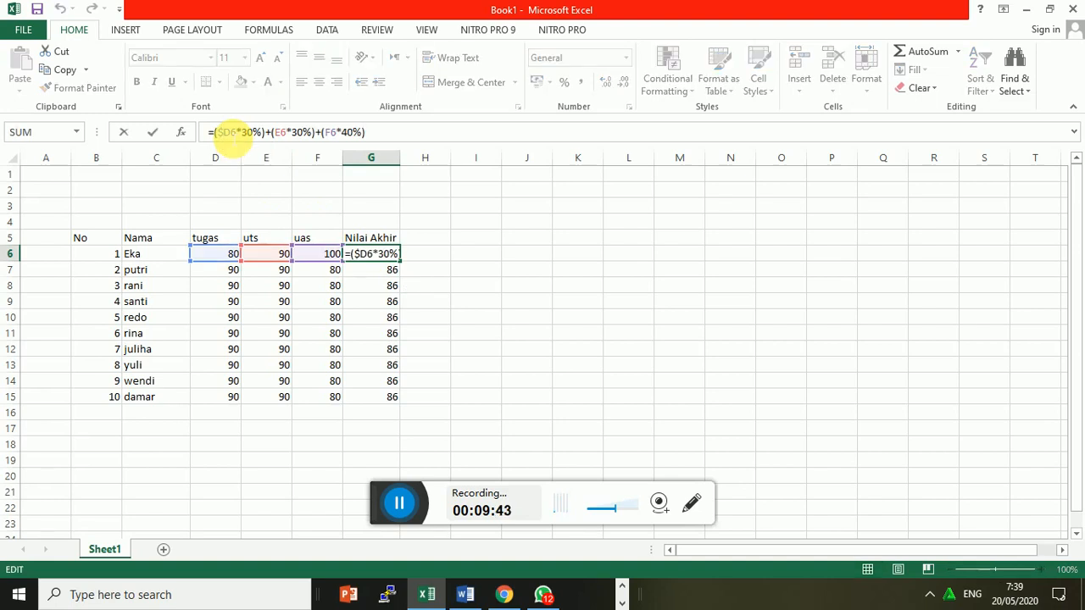
{"action": "key", "text": "F4"}
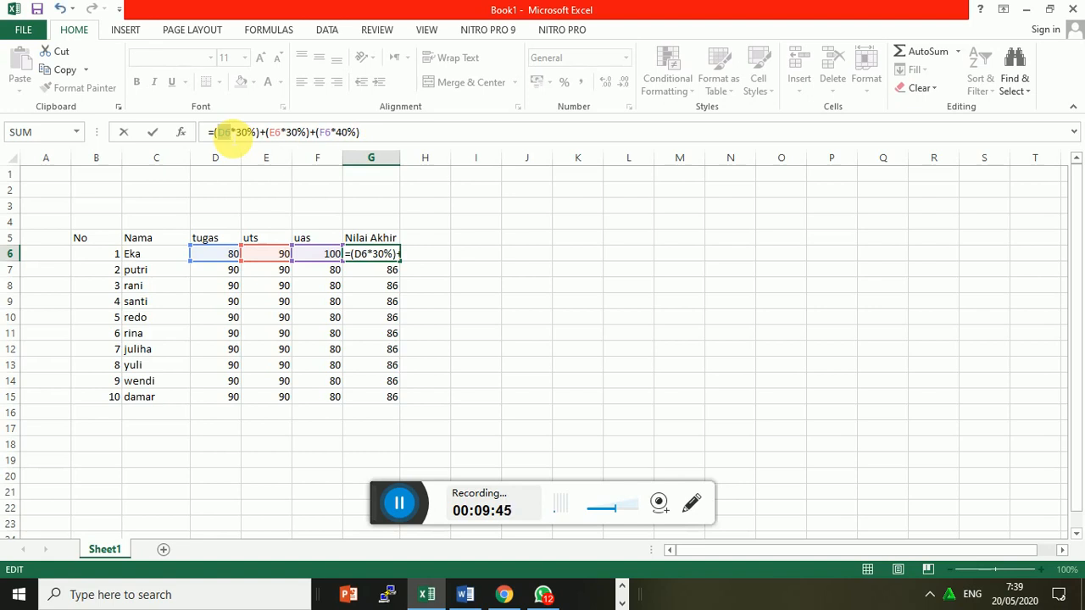
{"action": "key", "text": "F4"}
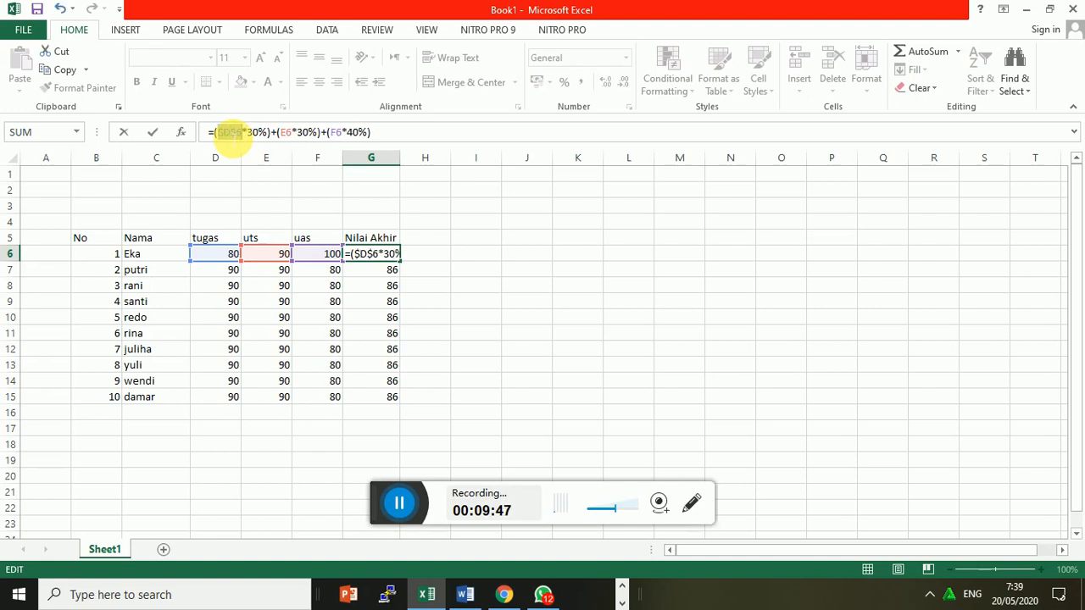
{"action": "key", "text": "F4"}
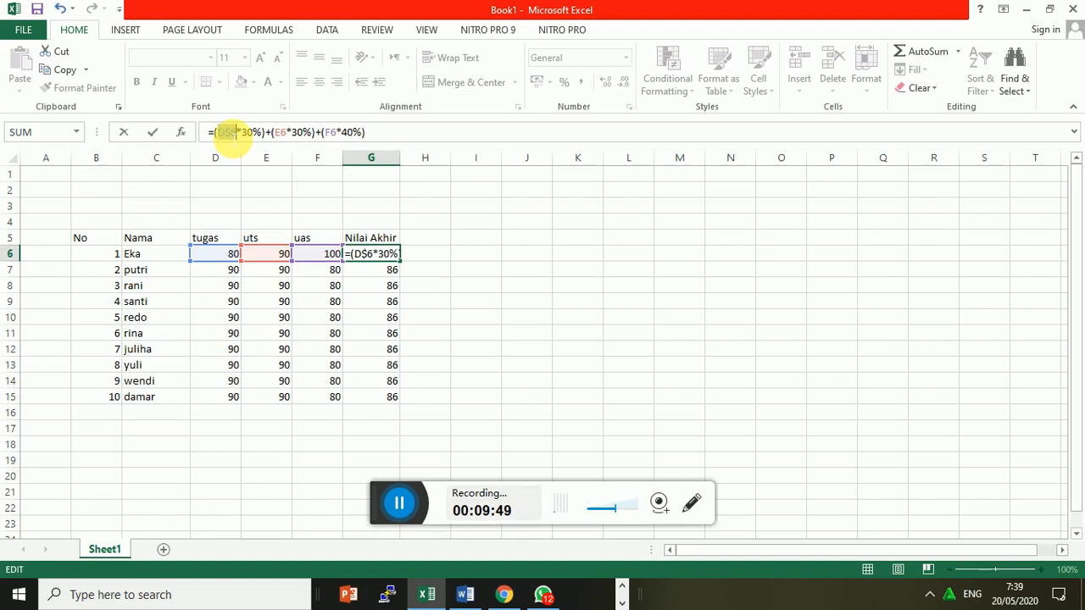
{"action": "key", "text": "F4"}
{"action": "key", "text": "Return"}
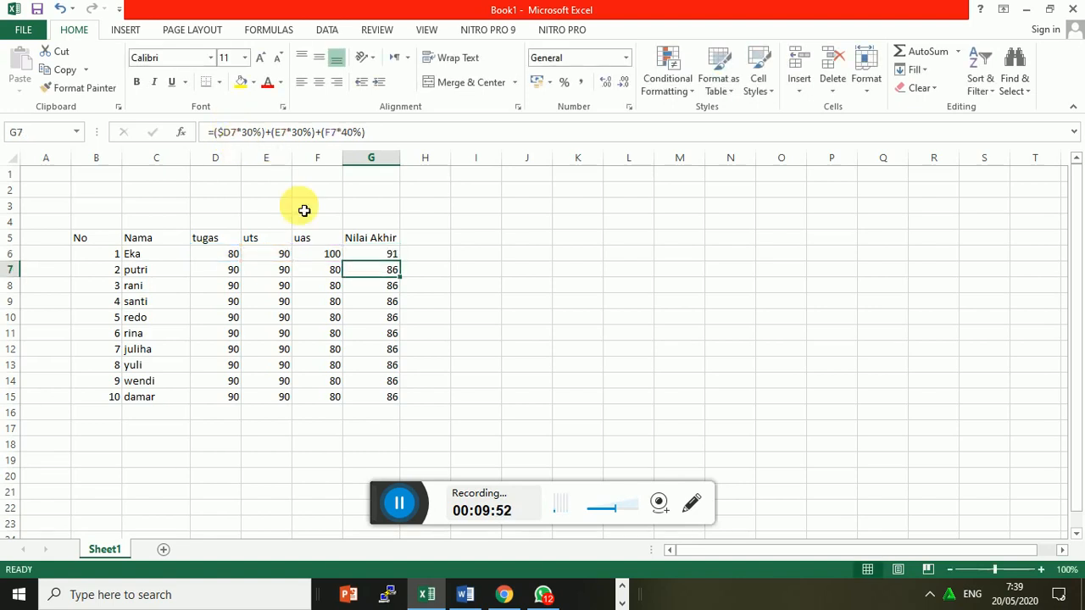
Step: Fill the G6 formula with the D$6 reference down the Nilai Akhir column through G15
{"action": "left_click", "coordinate": [380, 253]}
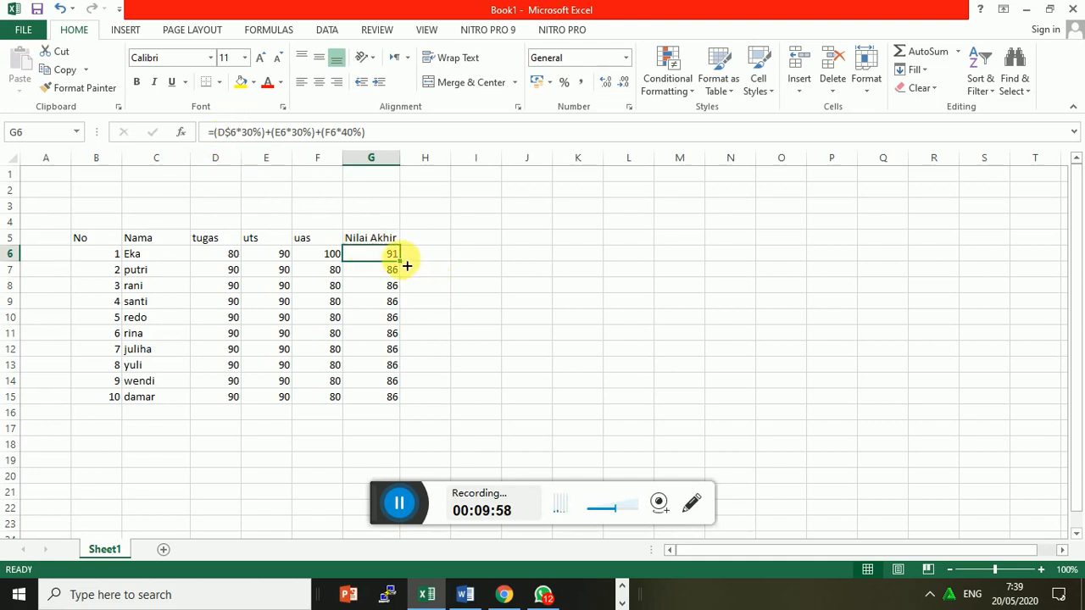
{"action": "left_click_drag", "start_coordinate": [400, 261], "coordinate": [403, 286]}
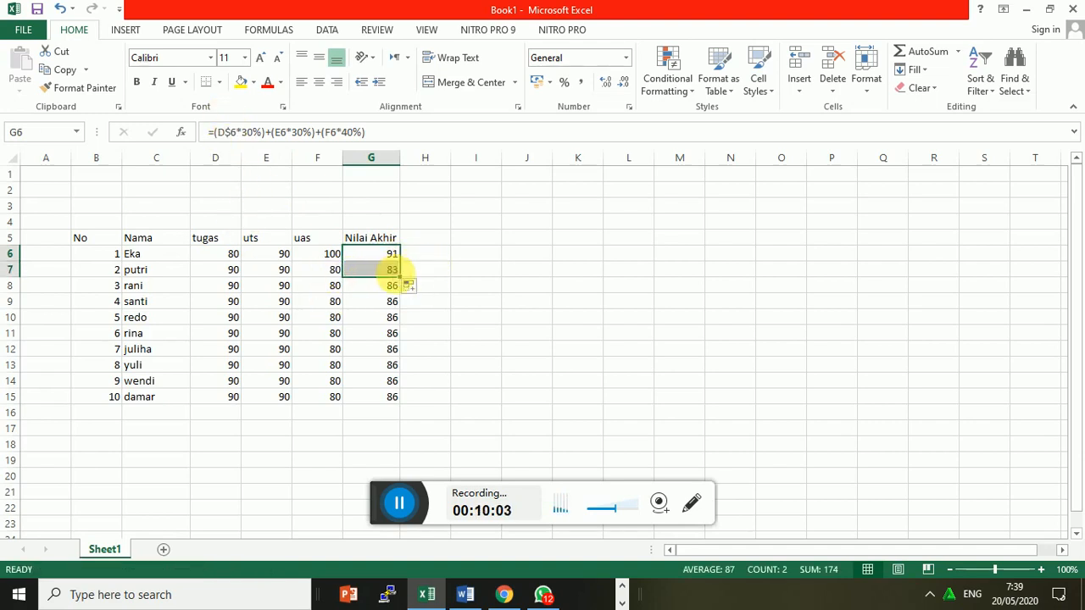
{"action": "left_click_drag", "start_coordinate": [401, 279], "coordinate": [412, 416]}
Step: Compare the formulas from G6 down to G10 to examine how the row-locked D$6 reference behaves next to the relative references
{"action": "left_click", "coordinate": [390, 255]}
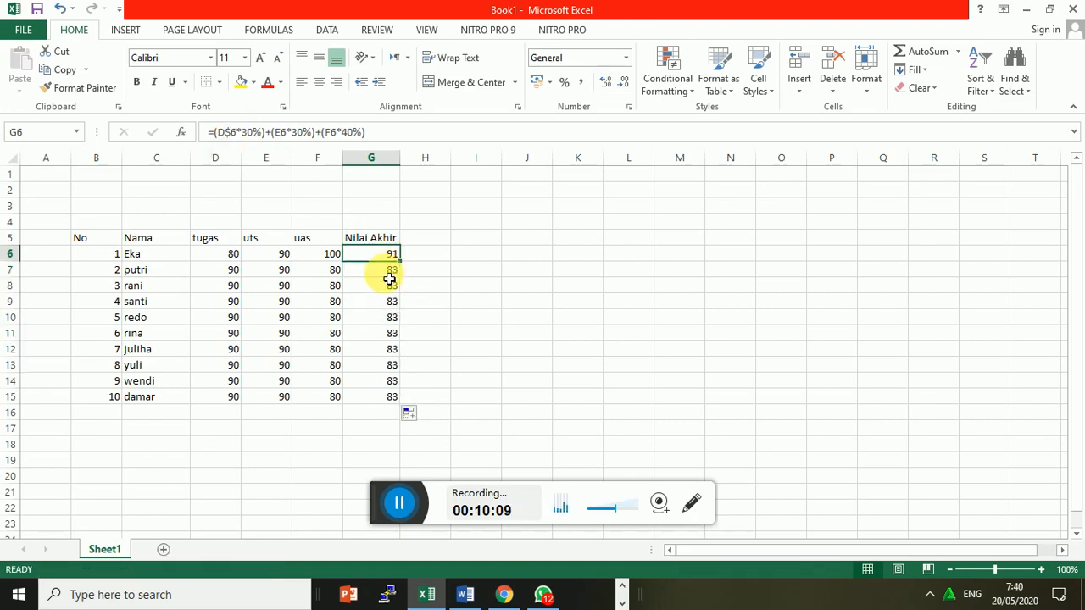
{"action": "key", "text": "Down"}
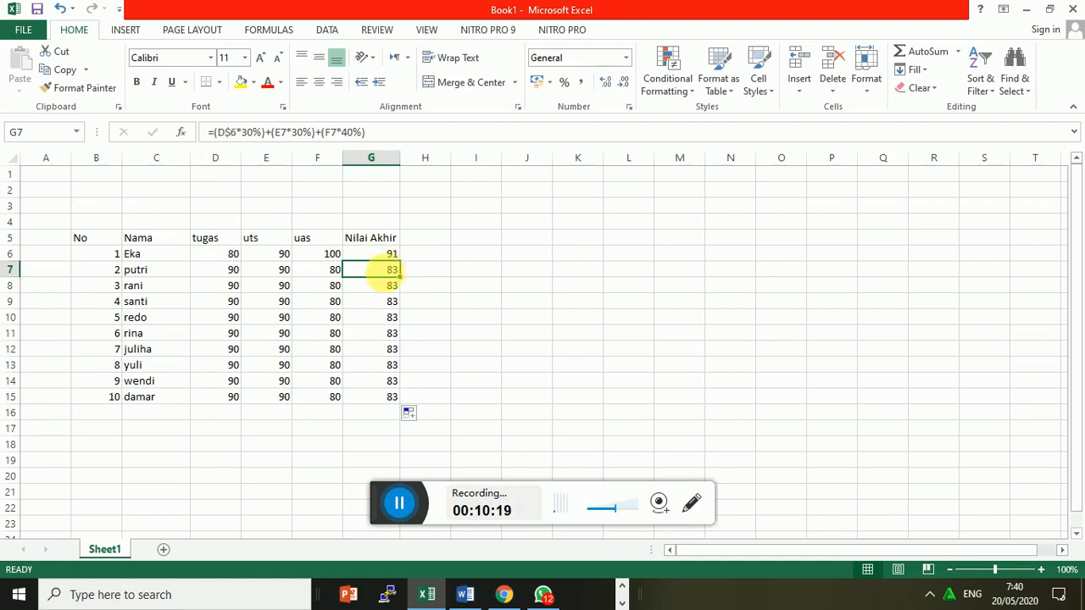
{"action": "left_click", "coordinate": [386, 286]}
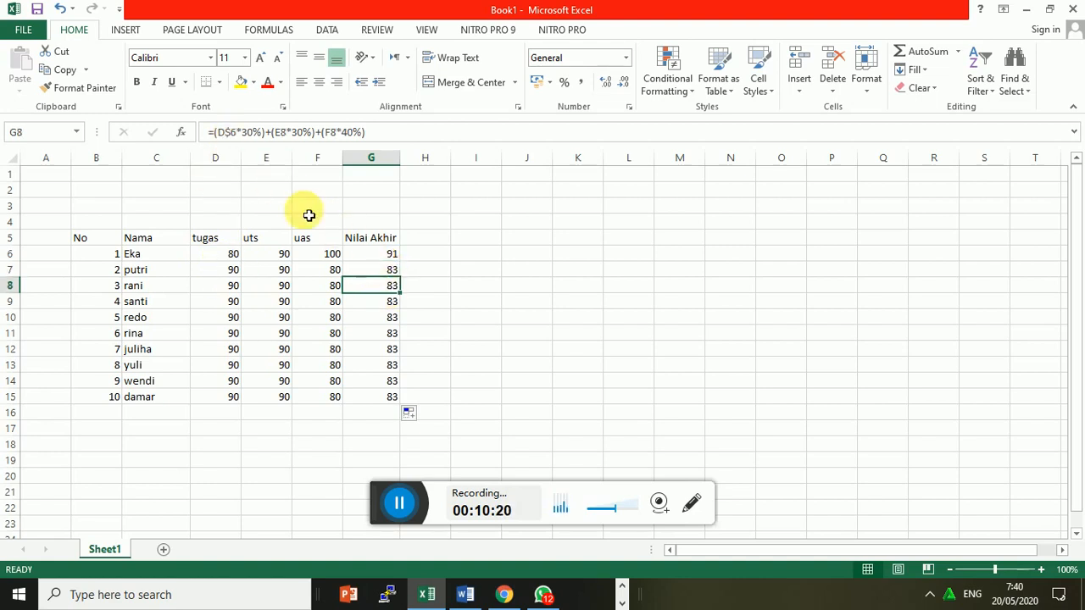
{"action": "left_click", "coordinate": [387, 256]}
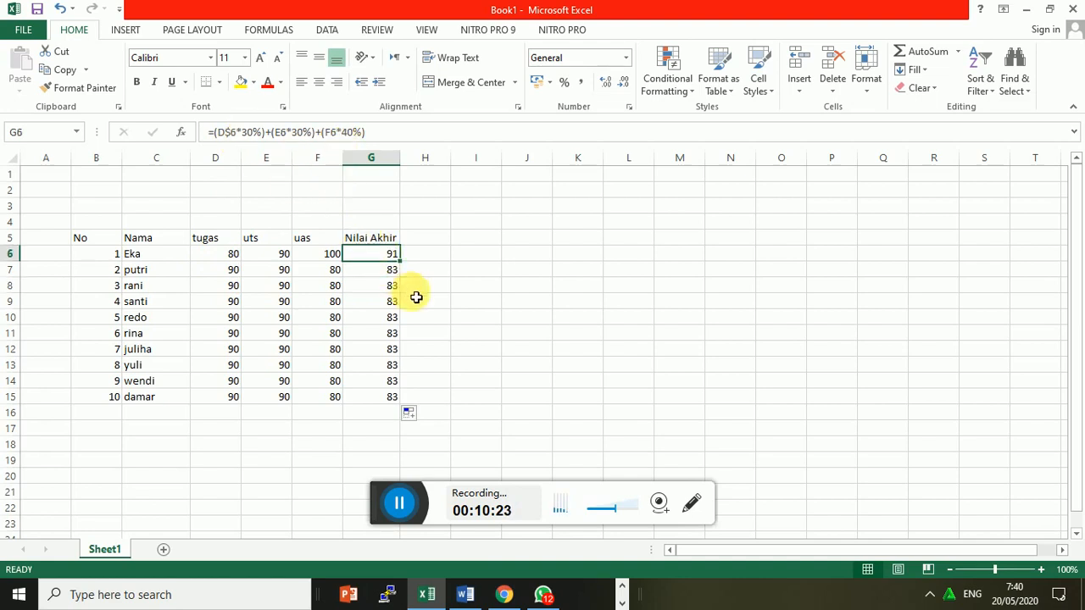
{"action": "left_click", "coordinate": [393, 288]}
{"action": "left_click", "coordinate": [393, 305]}
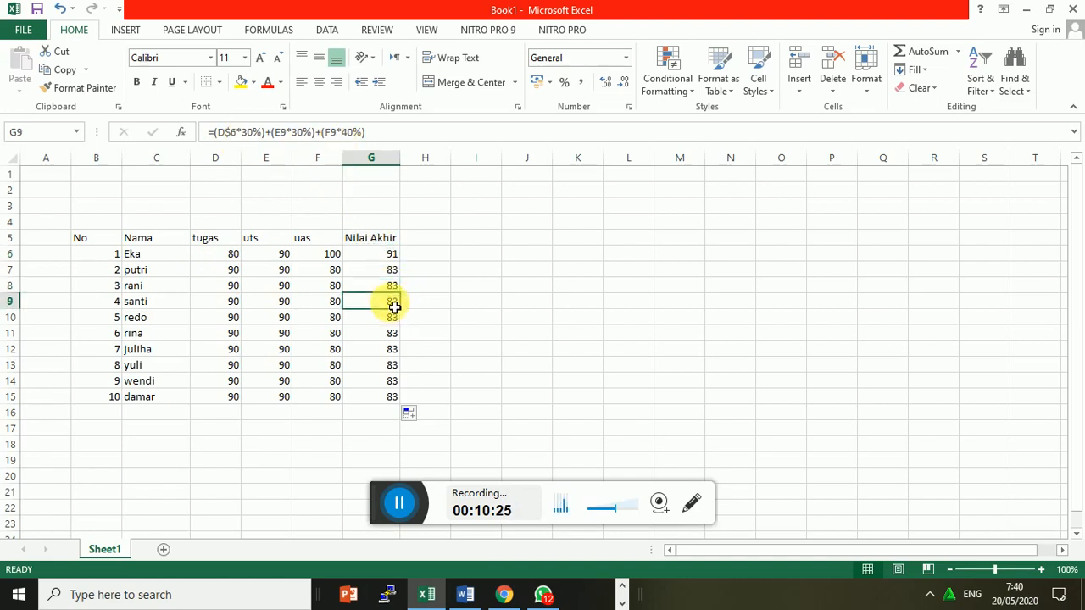
{"action": "left_click", "coordinate": [396, 320]}
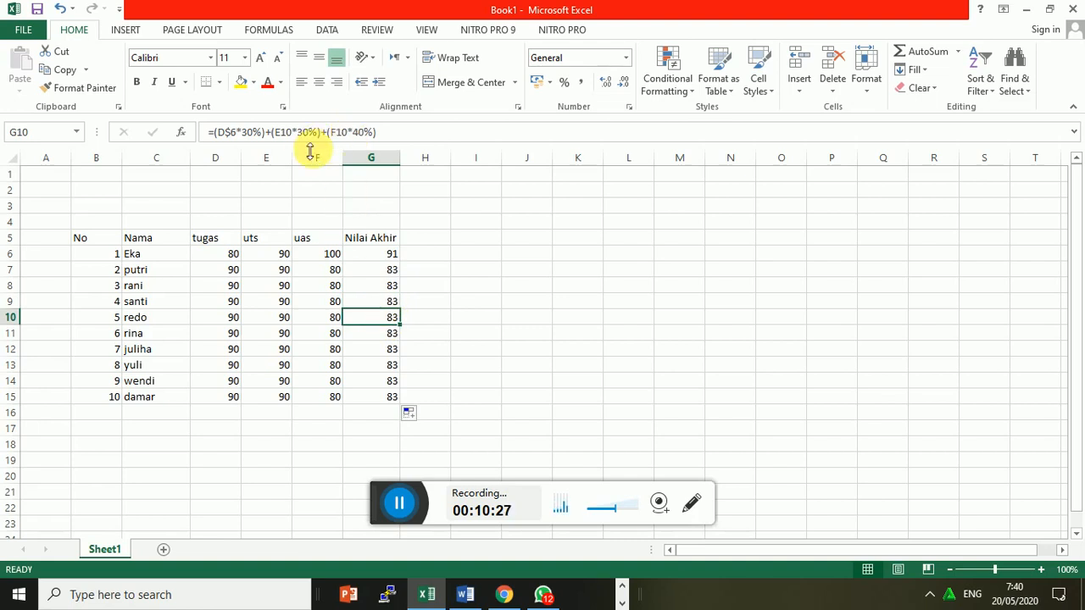
{"action": "left_click", "coordinate": [393, 260]}
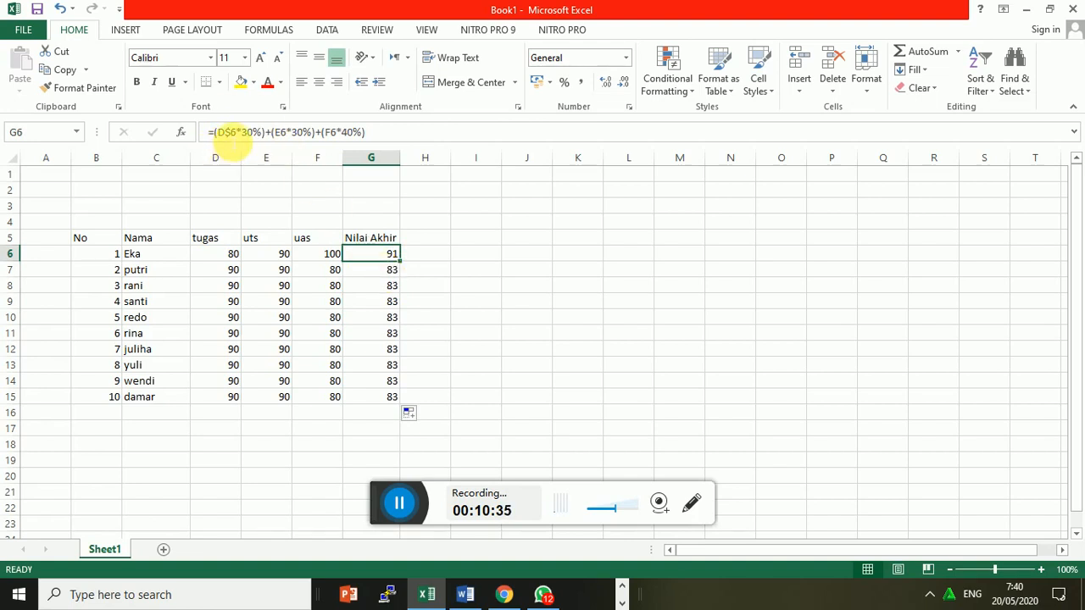
{"action": "left_click", "coordinate": [384, 275]}
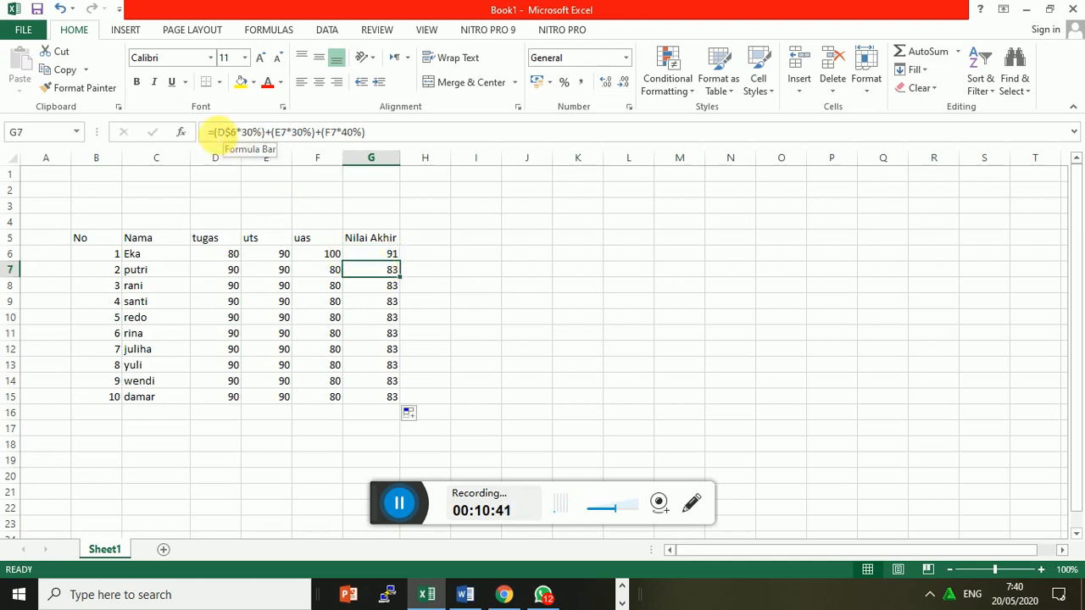
{"action": "left_click", "coordinate": [387, 289]}
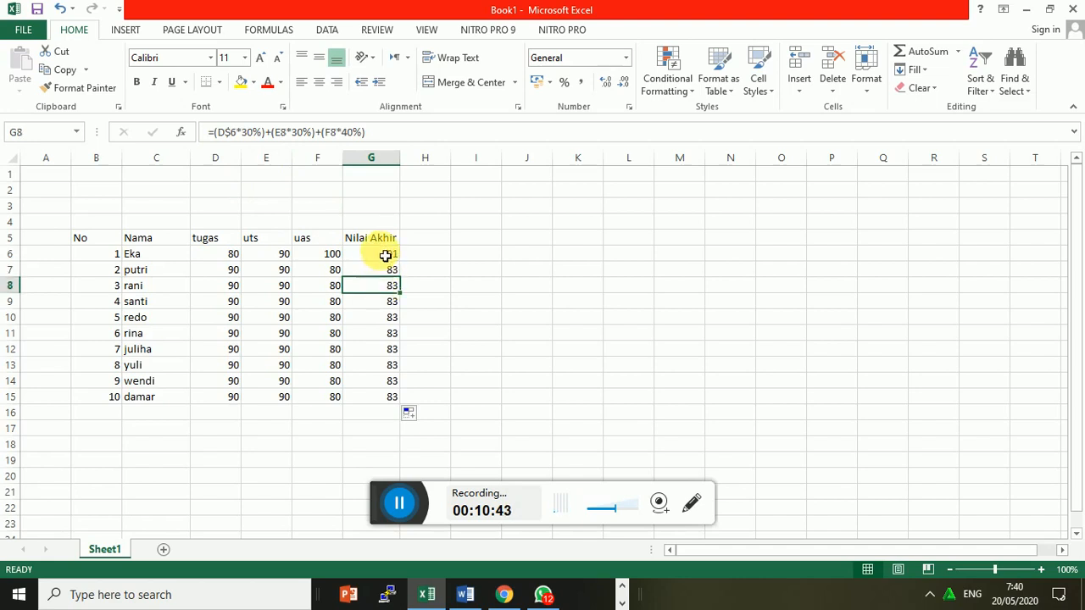
Step: Change the tugas reference in the G6 formula to the absolute form $D$6 and fill the formula down through G15
{"action": "left_click", "coordinate": [379, 260]}
{"action": "left_click", "coordinate": [219, 132]}
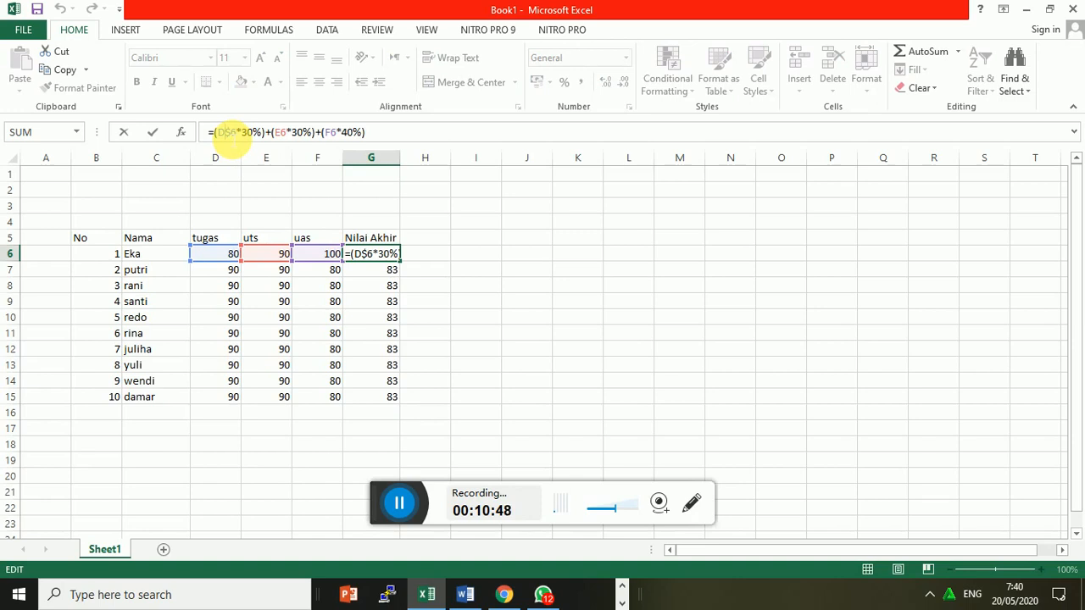
{"action": "key", "text": "F4"}
{"action": "key", "text": "F4"}
{"action": "key", "text": "F4"}
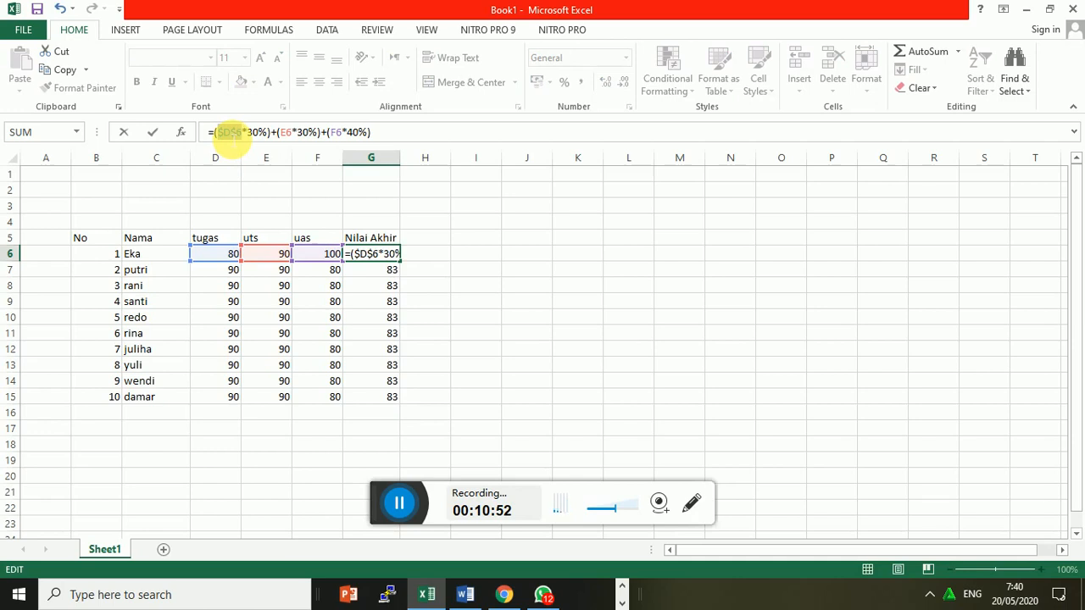
{"action": "key", "text": "Return"}
{"action": "left_click", "coordinate": [387, 255]}
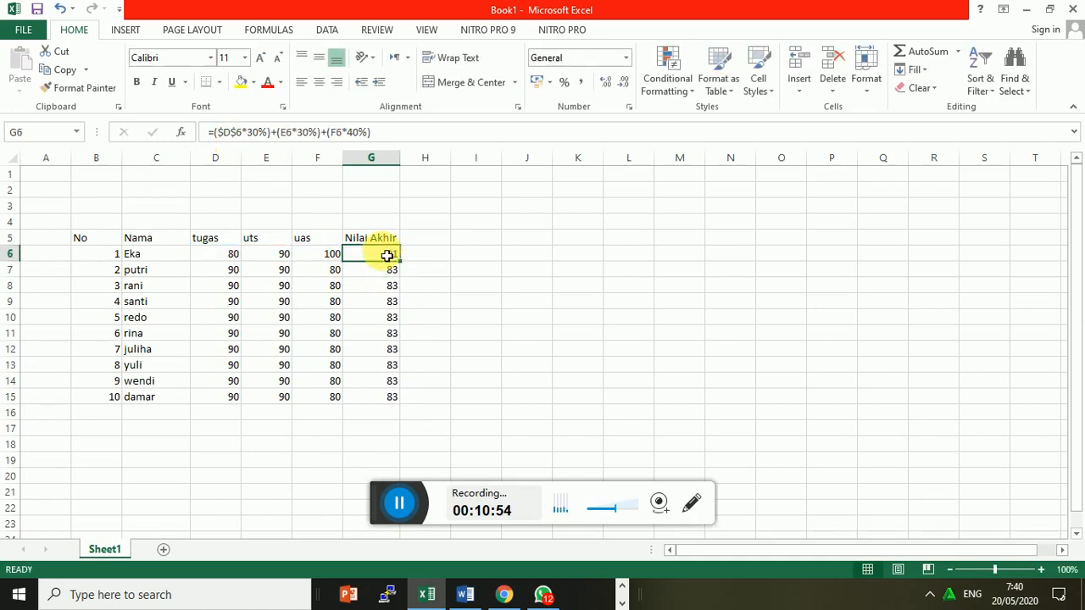
{"action": "left_click_drag", "start_coordinate": [399, 262], "coordinate": [407, 404]}
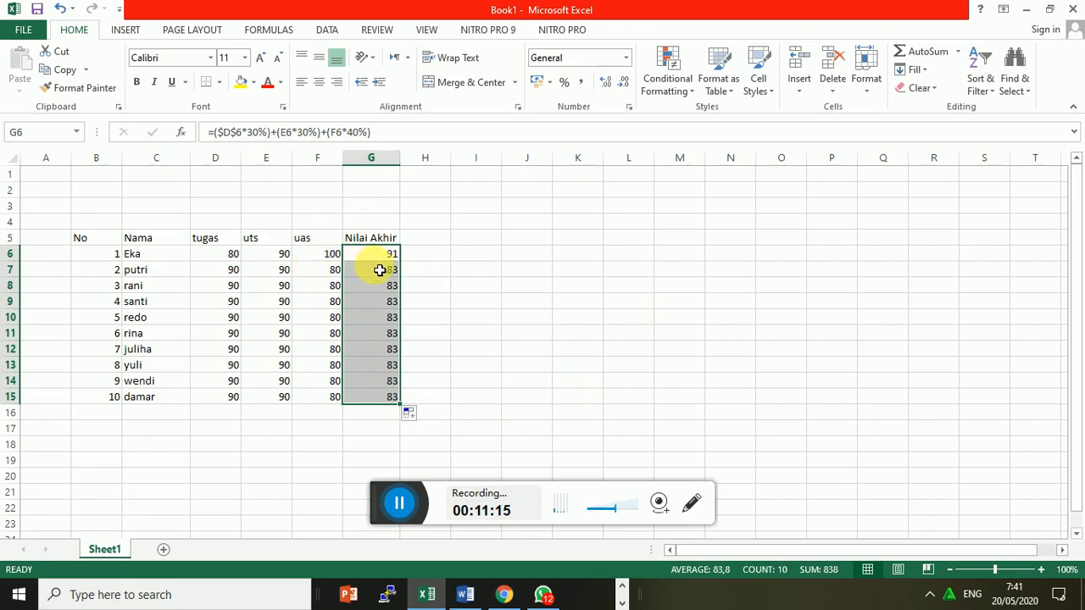
{"action": "left_click", "coordinate": [232, 285]}
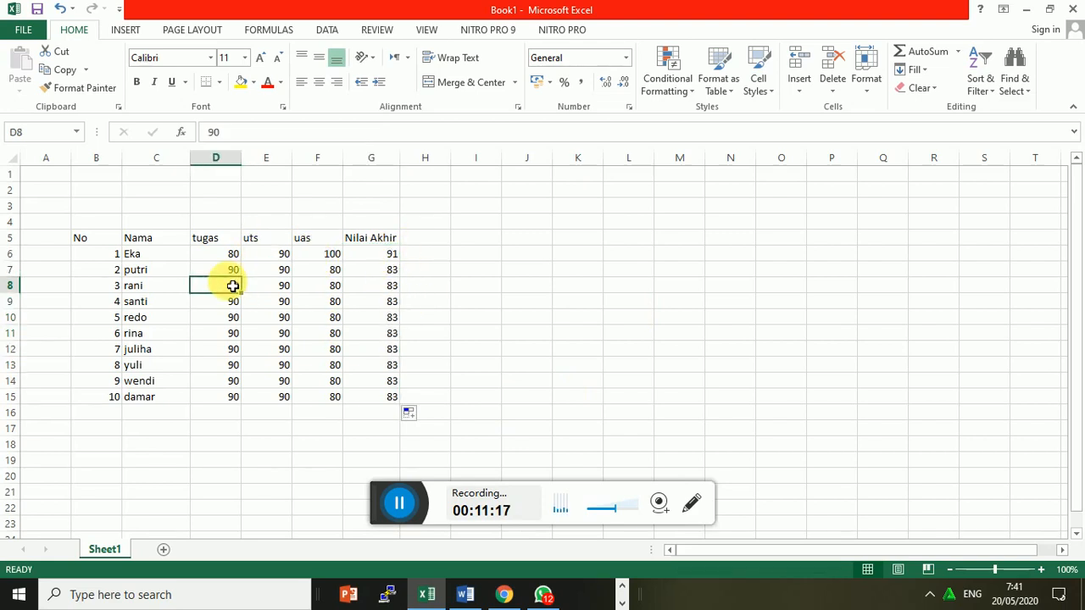